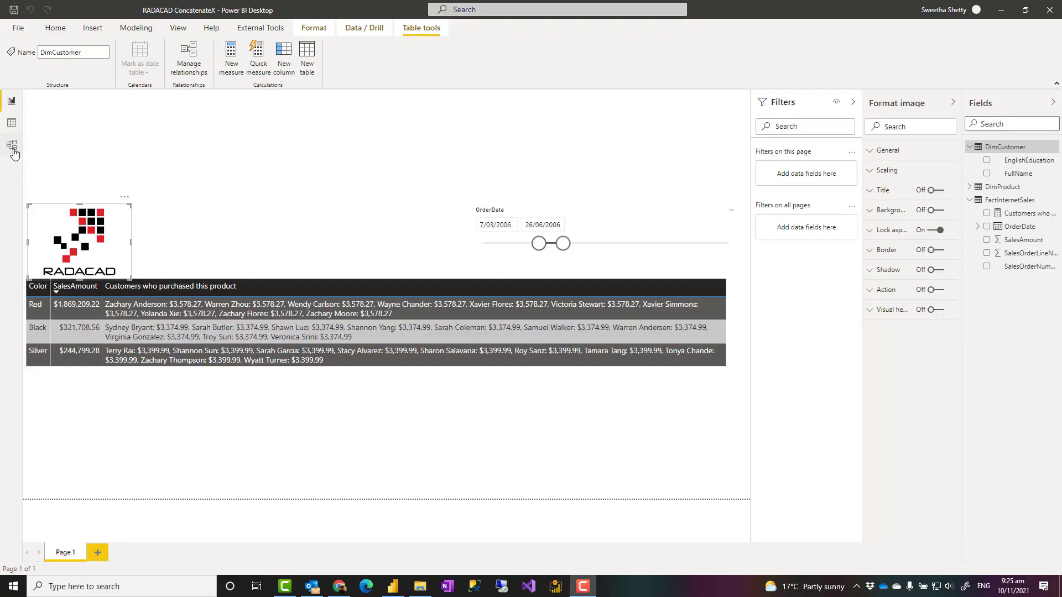
Step: Examine the model diagram's relationships between DimCustomer, FactInternetSales and DimProduct
click(11, 145)
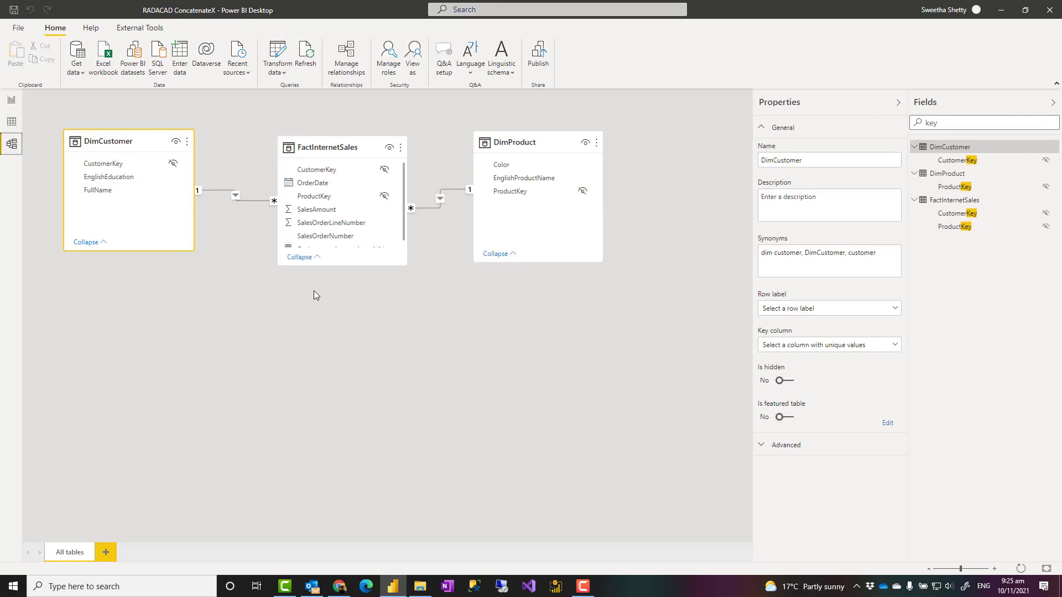
scroll(247, 278, up, 2)
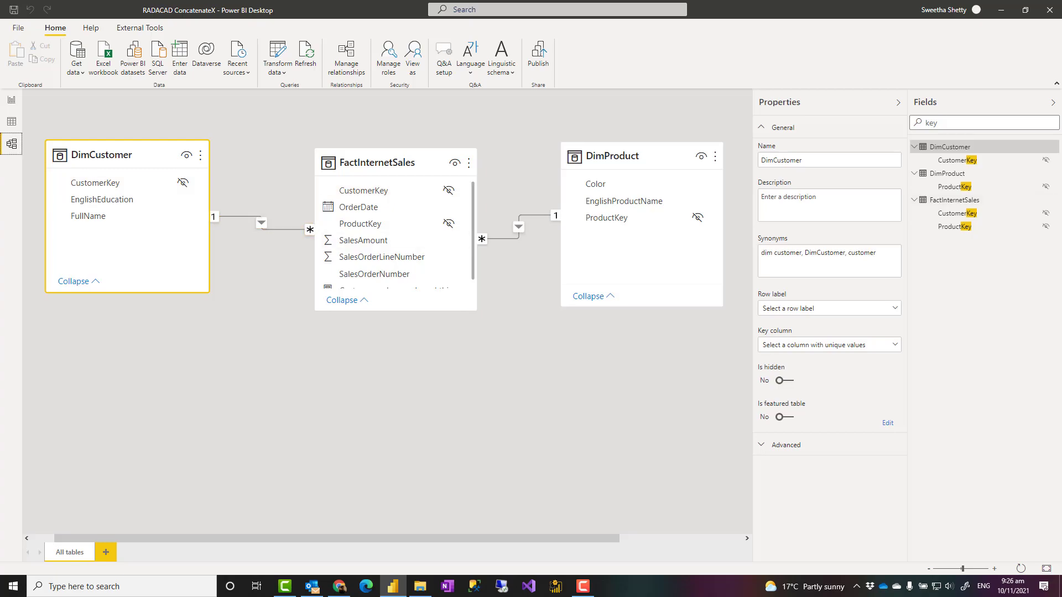
key(F10)
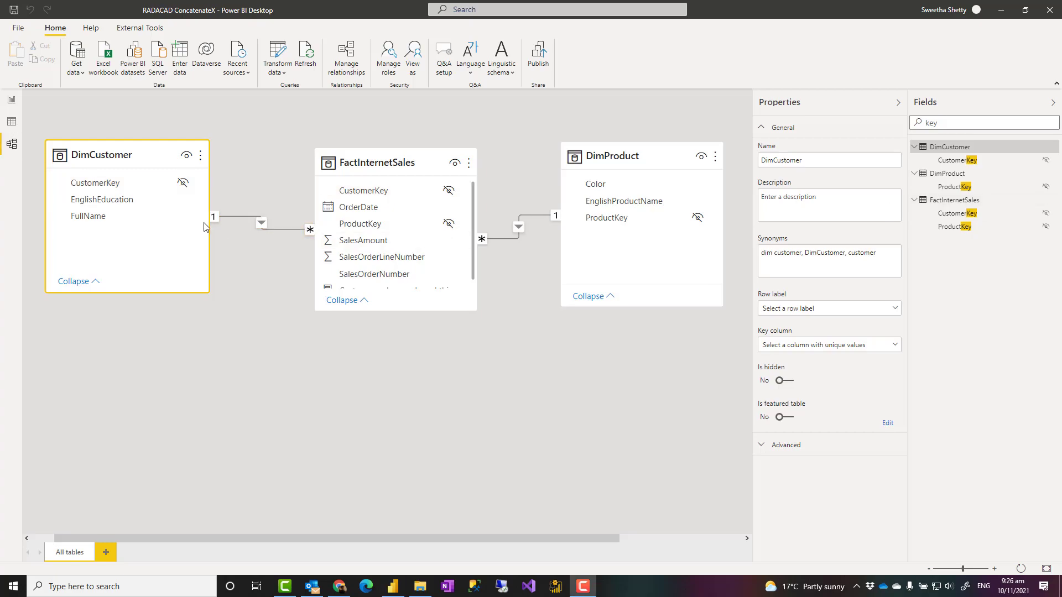
Step: Add a calculated column to the DimCustomer table in the data view and begin its formula with the CONCATENATEX function
click(11, 123)
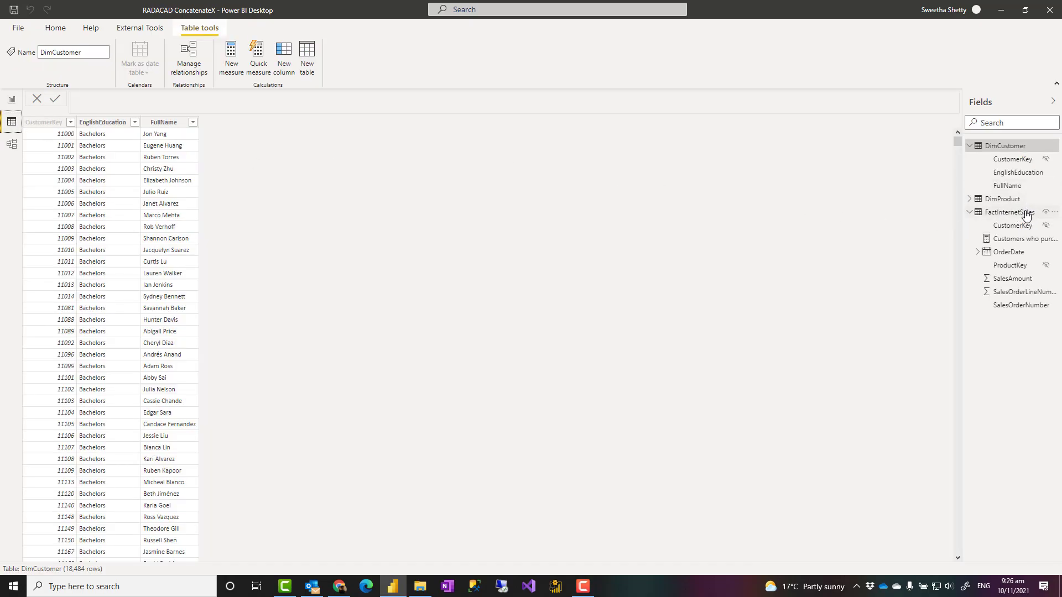
click(284, 55)
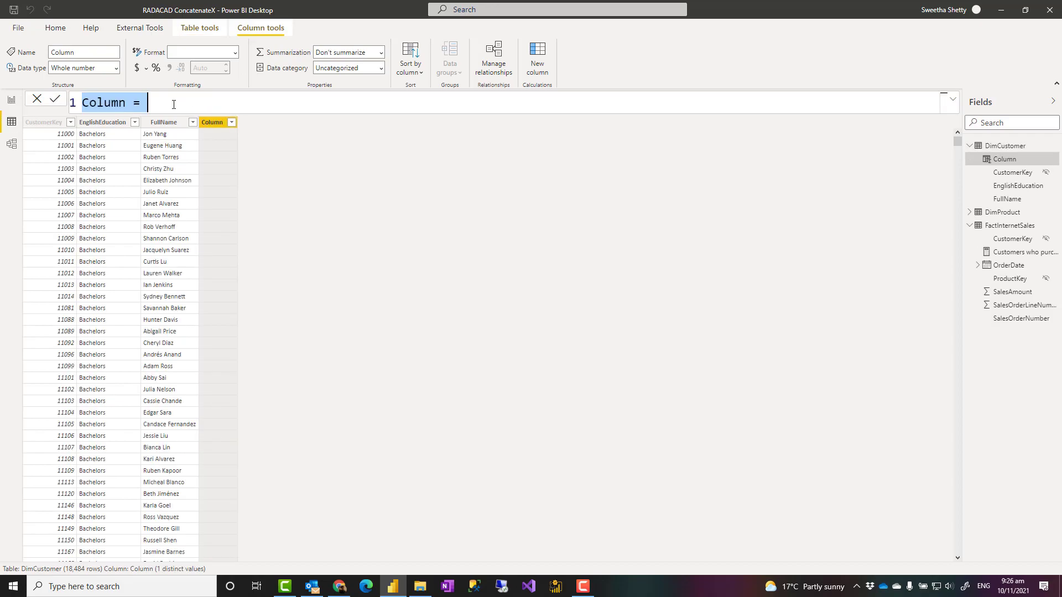
scroll(182, 105, up, 2)
click(197, 105)
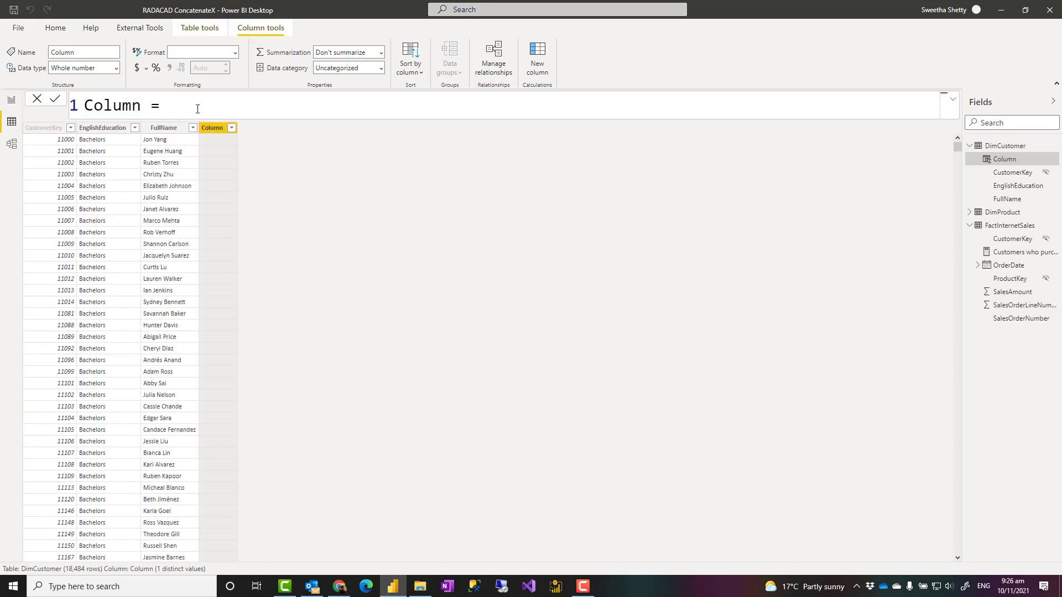
text(con)
key(Tab)
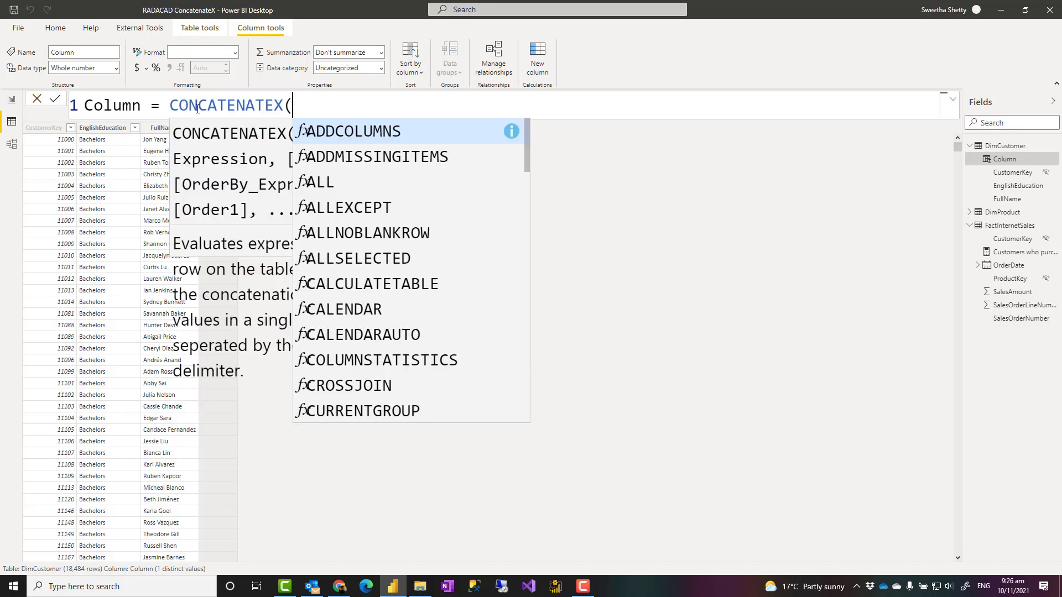
Step: Review the CONCATENATEX argument help for table, expression, delimiter and ordering, with the formula text enlarged for reading
scroll(240, 175, down, 4)
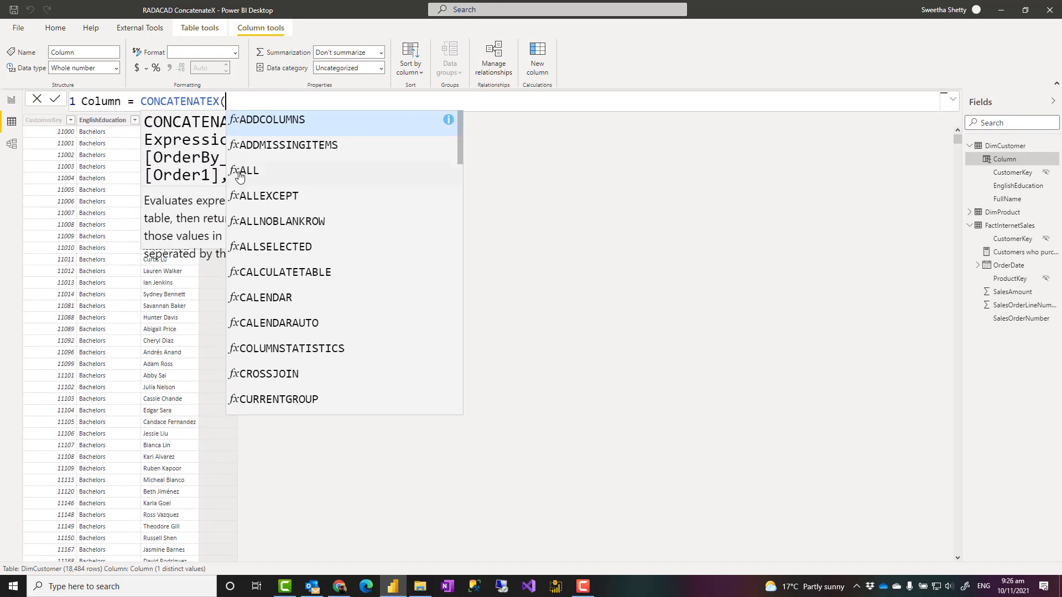
key(Escape)
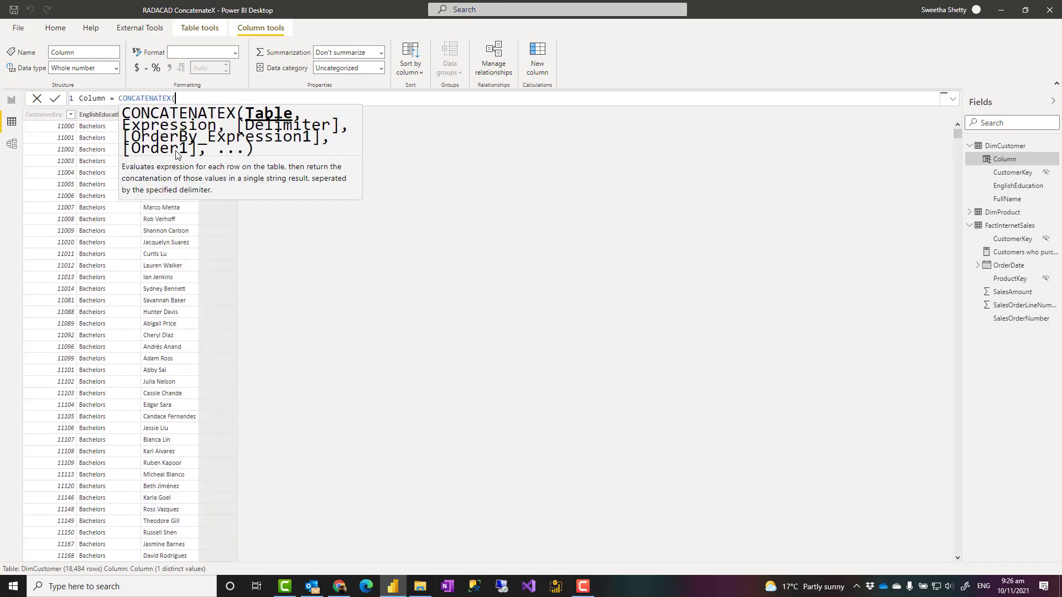
scroll(181, 146, down, 3)
scroll(181, 141, up, 5)
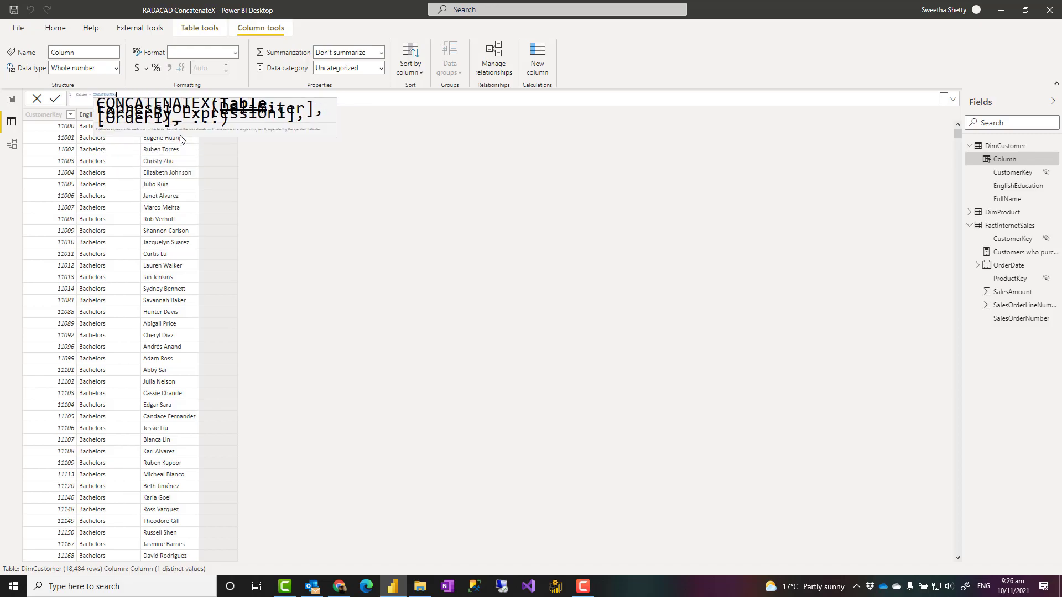
scroll(205, 129, up, 1)
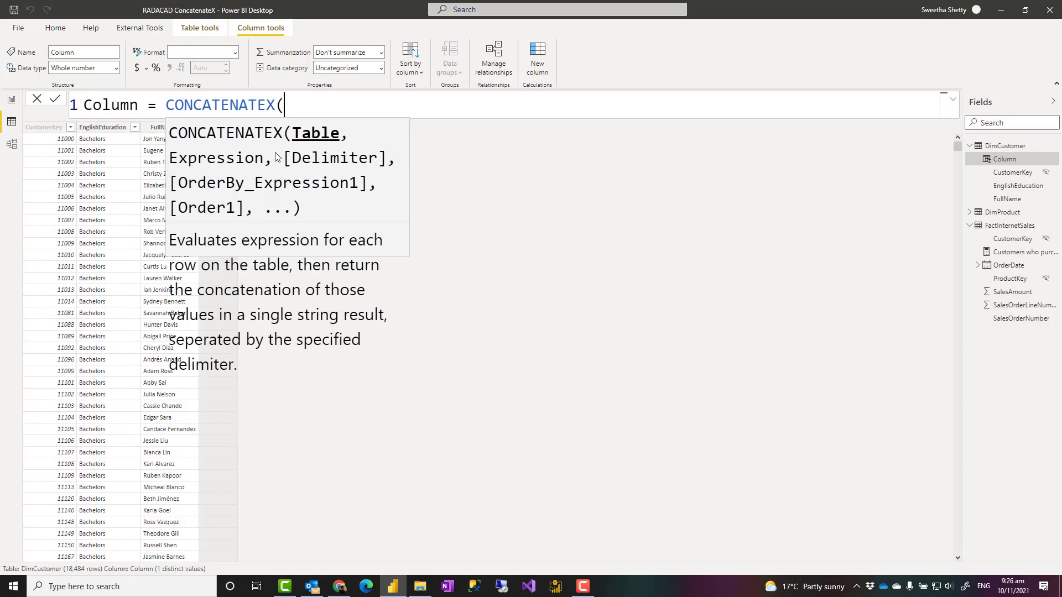
scroll(326, 152, up, 1)
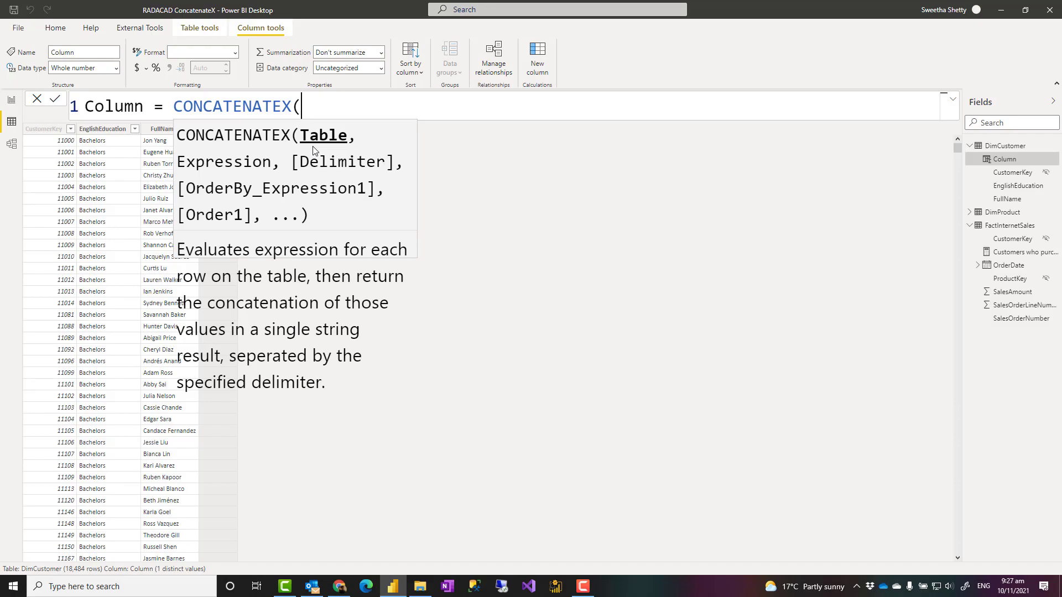
text(,)
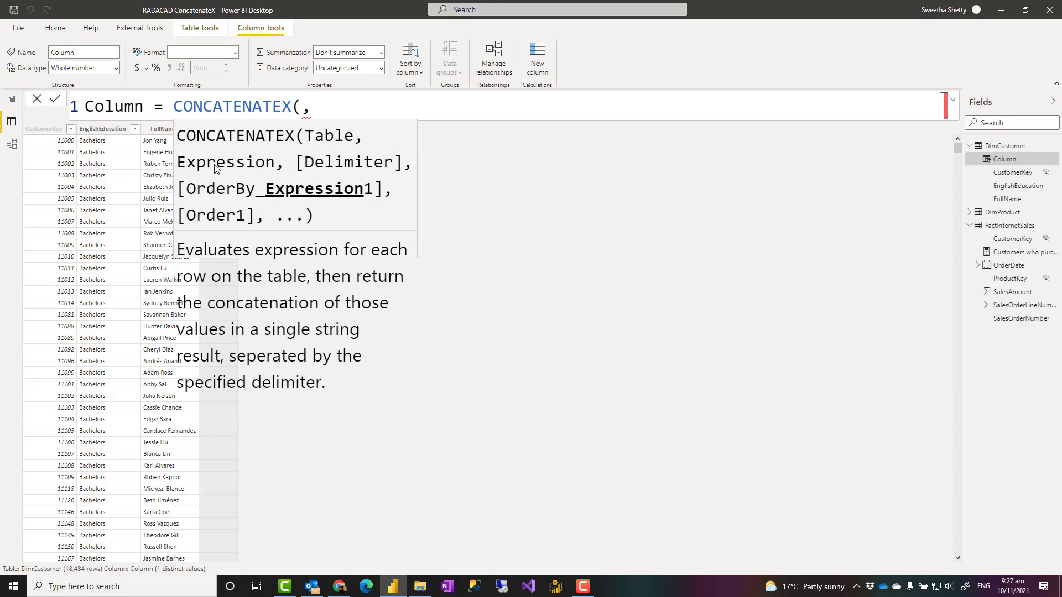
key(BackSpace)
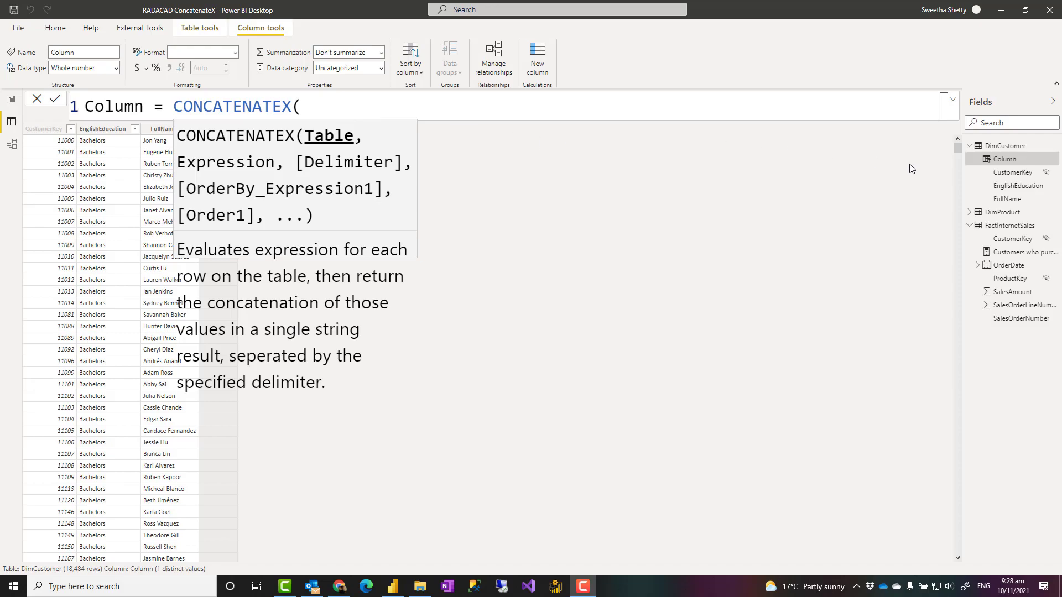
Step: Rename the new calculated column to Order in its formula and commit it
double_click(125, 106)
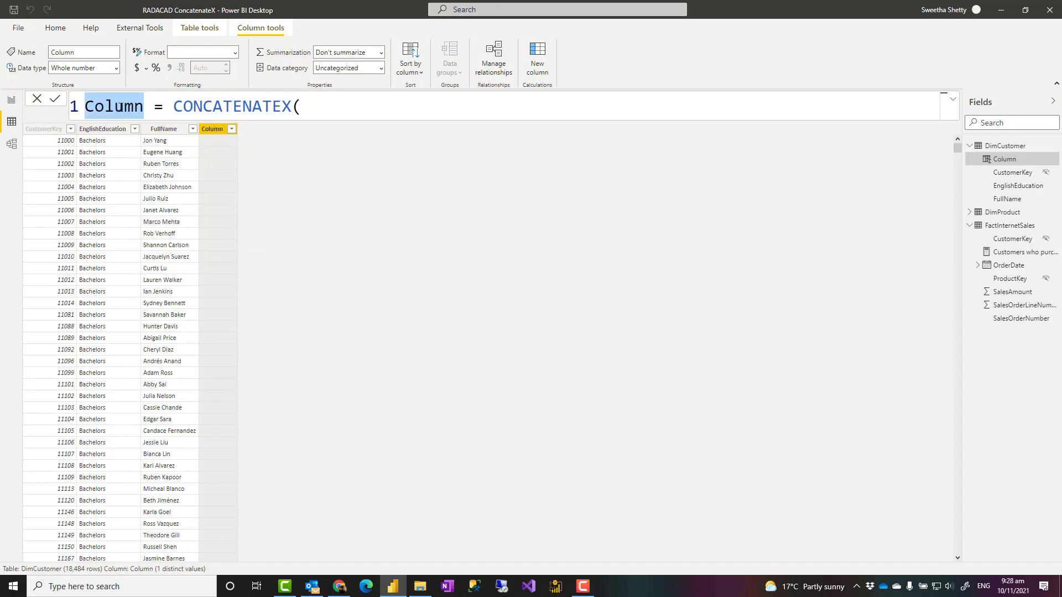
text(Order)
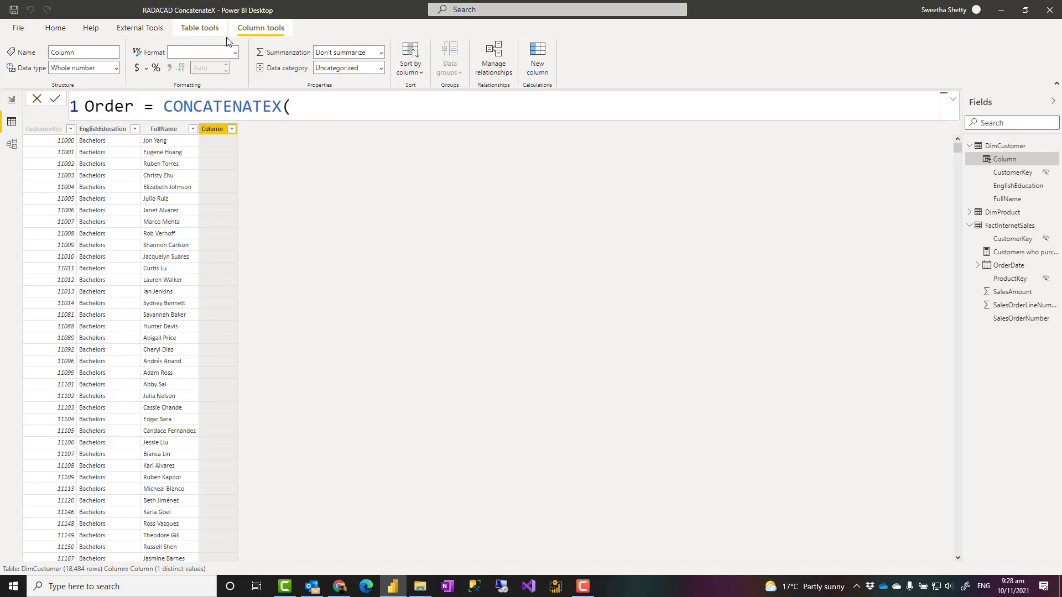
key(Return)
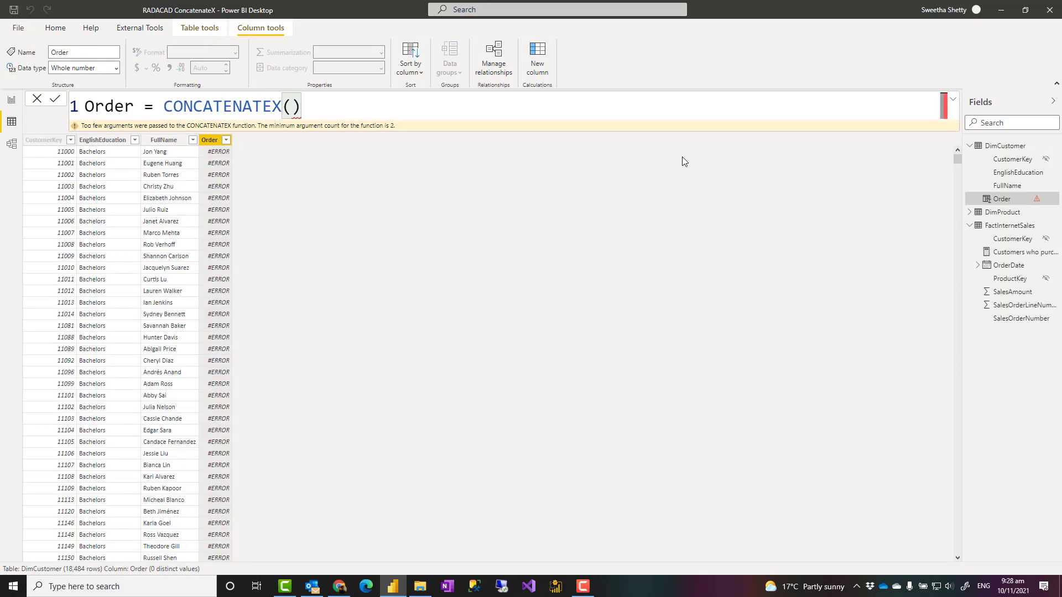
Step: Reopen the CONCATENATEX call and enter RELATEDTABLE(FactInternetSales) as its table argument on a new line, followed by a comma and line break
click(199, 28)
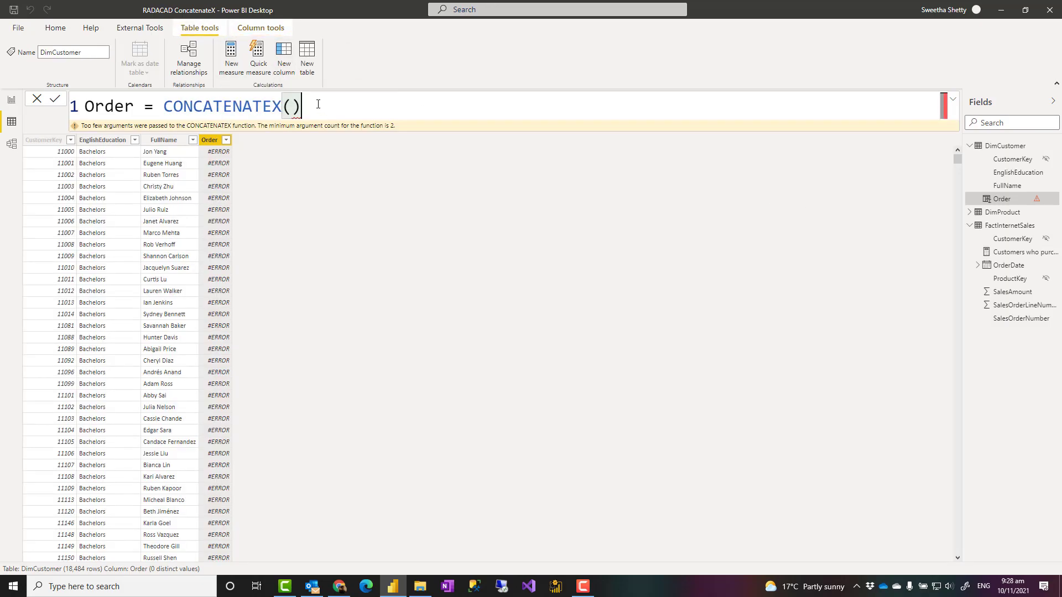
key(BackSpace)
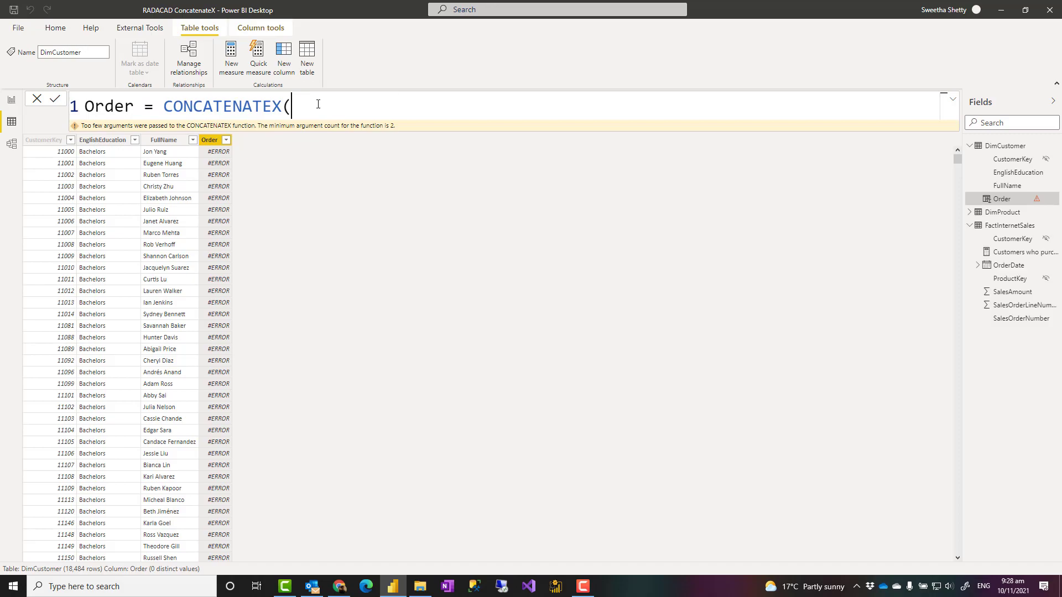
key(shift+Return)
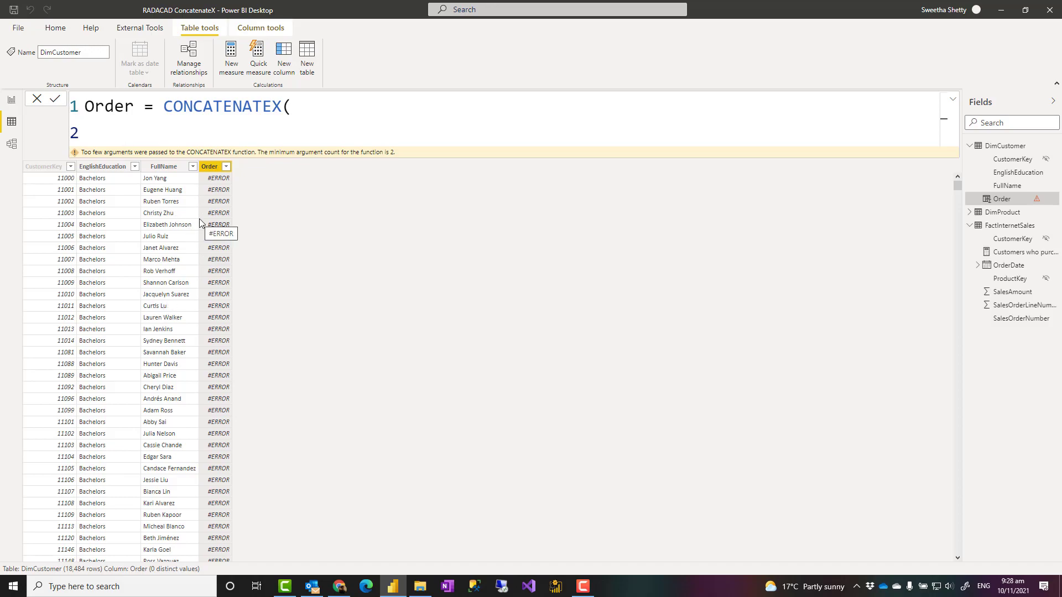
text(rel)
key(Tab)
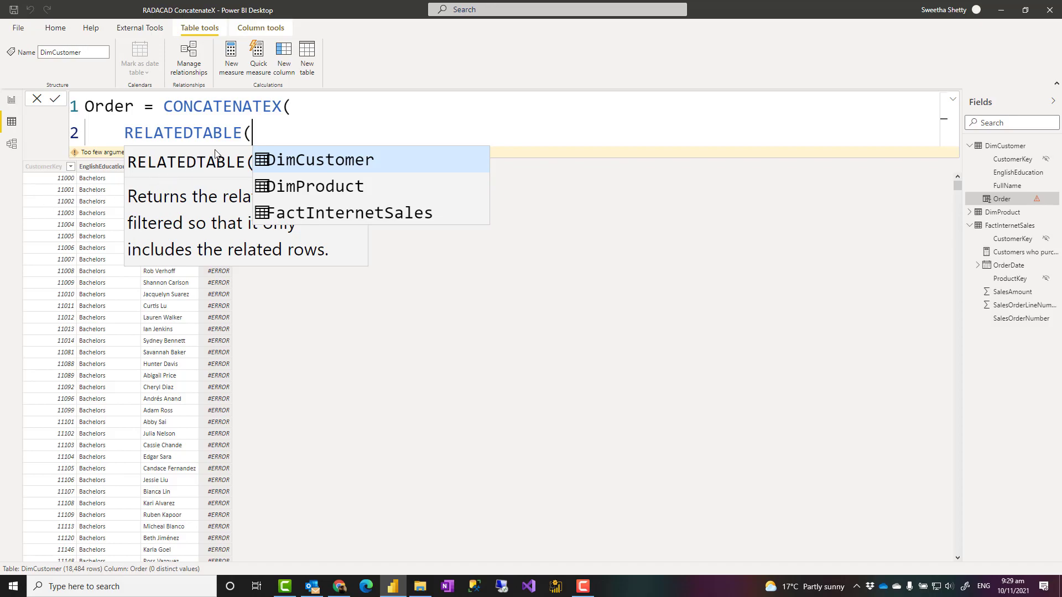
text(fa)
key(Tab)
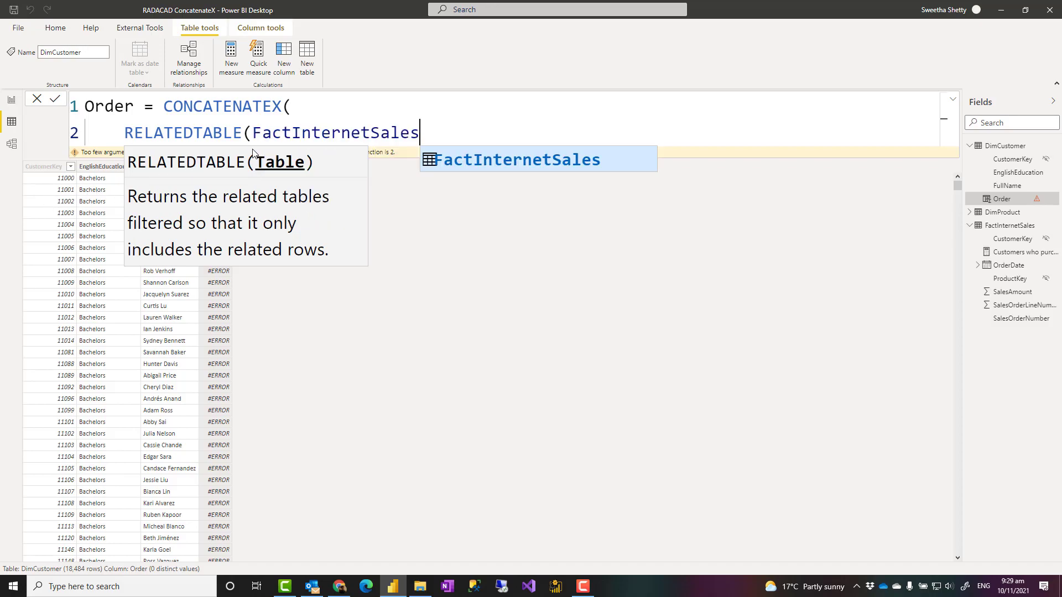
text())
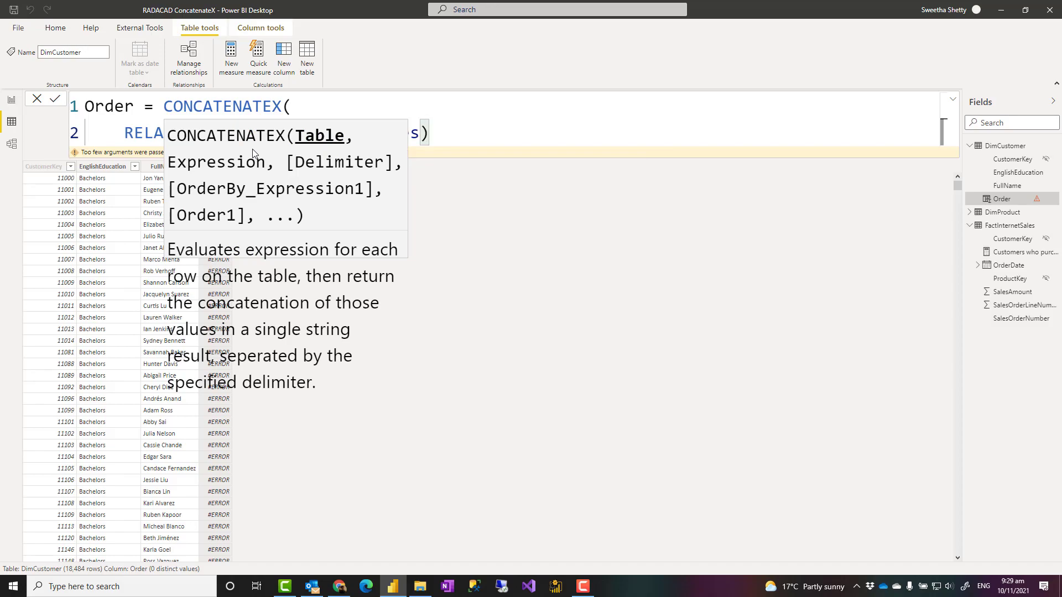
text(,)
key(shift+Return)
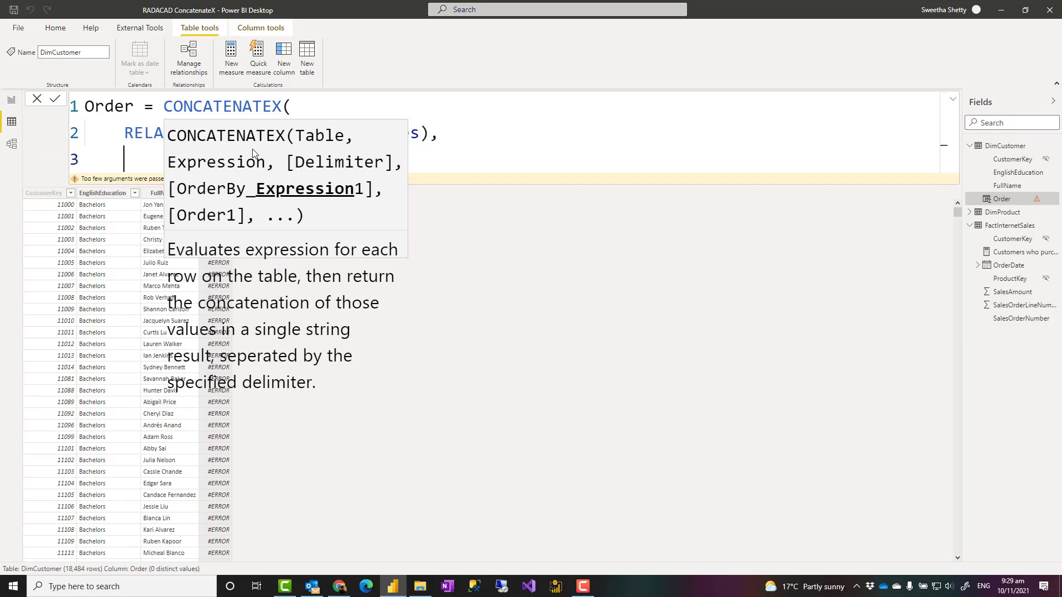
key(Escape)
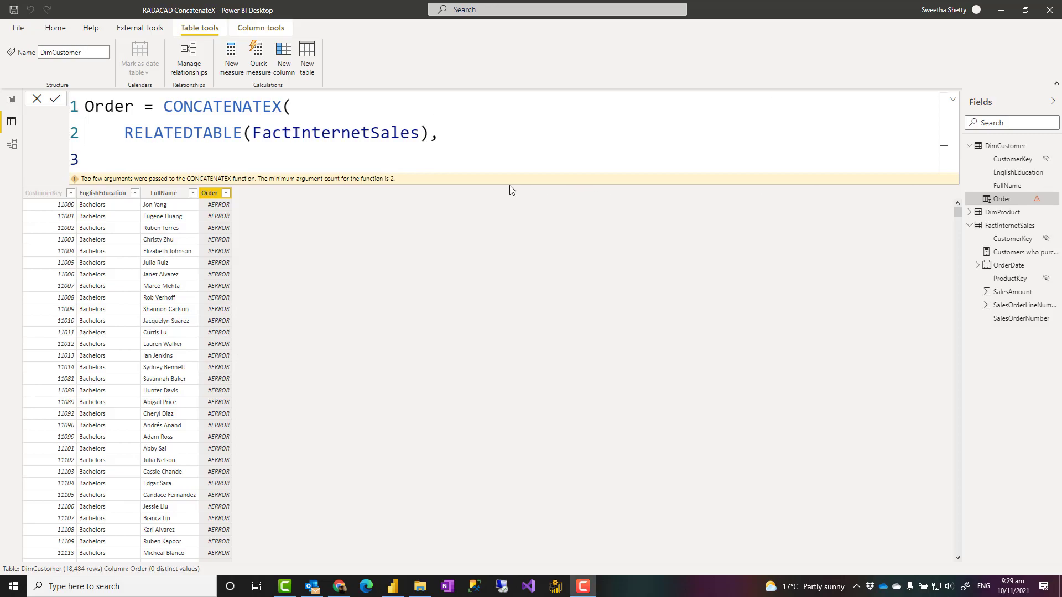
Step: Complete the Order formula with [SalesOrderNumber] as the expression, without the table name prefix, and close and commit it
click(136, 152)
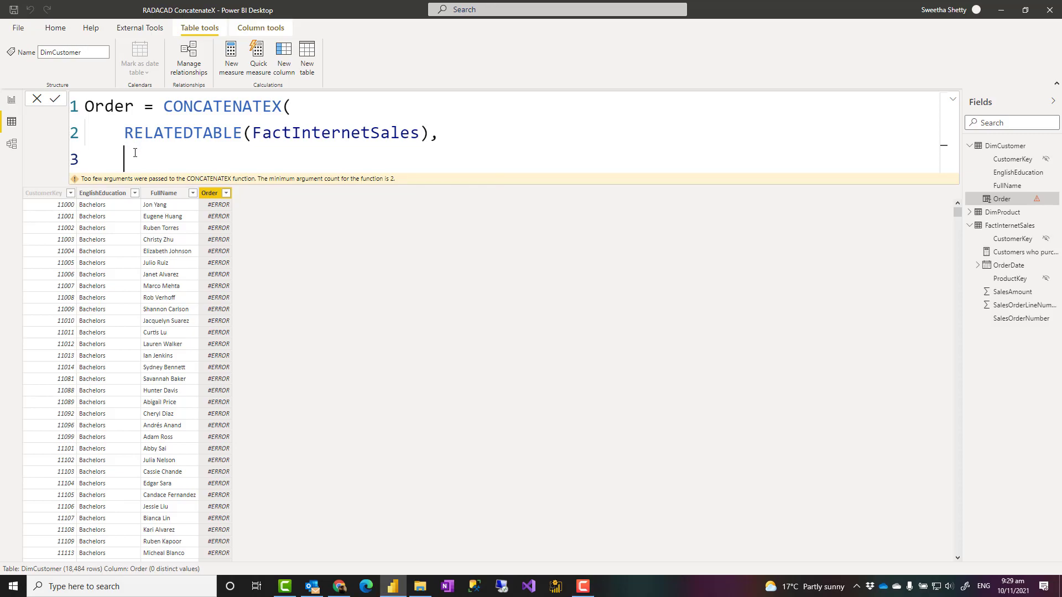
text(sales)
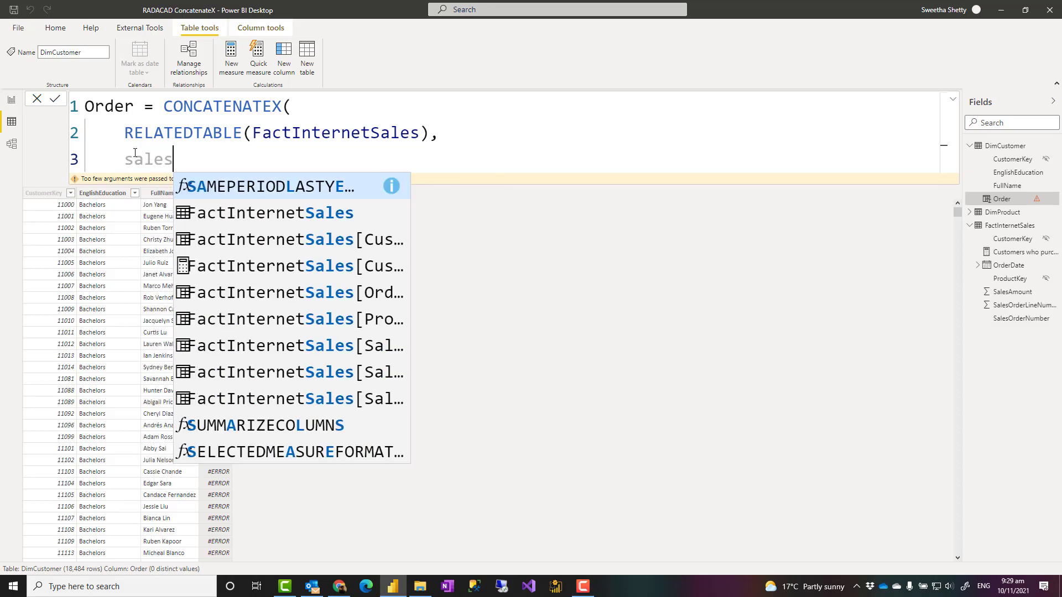
text(order)
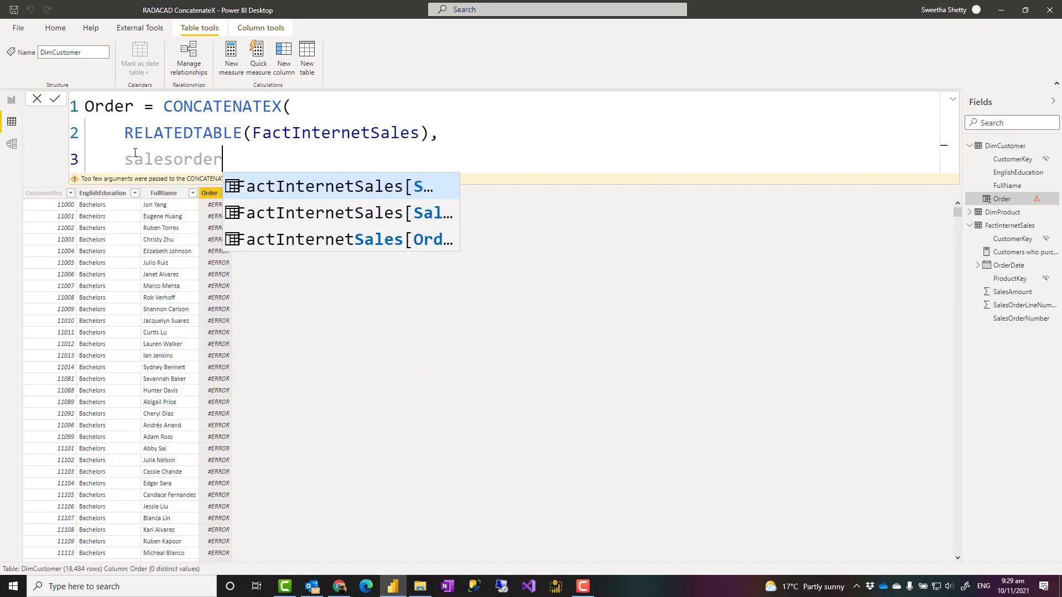
text(num)
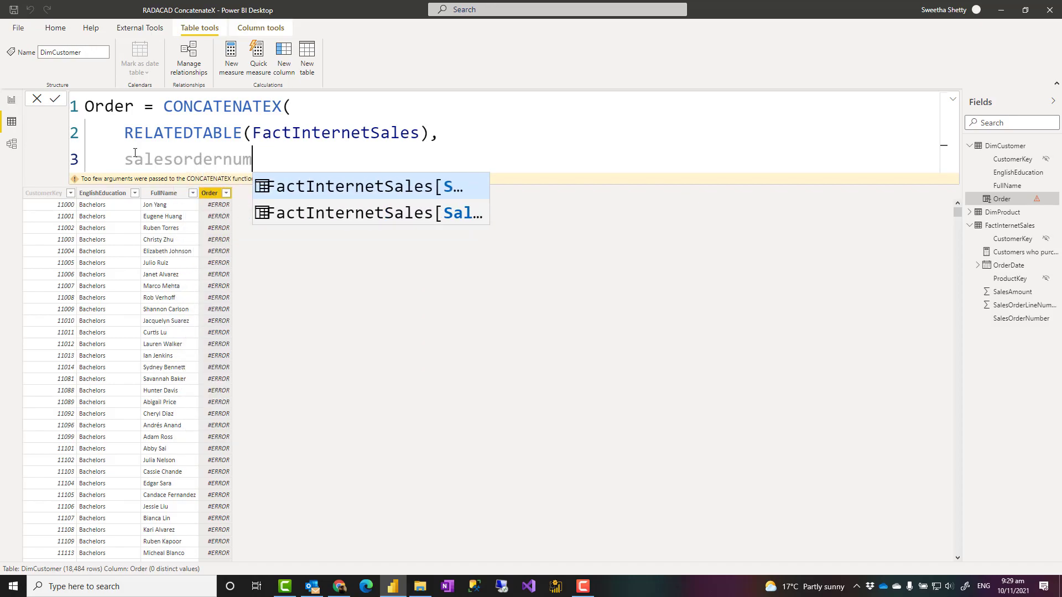
key(Tab)
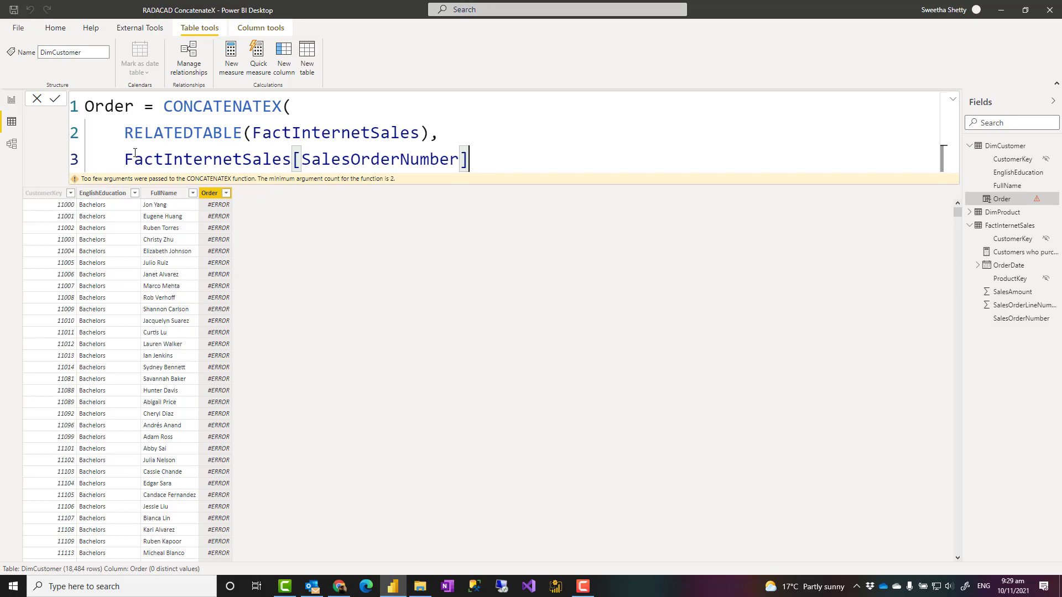
double_click(135, 155)
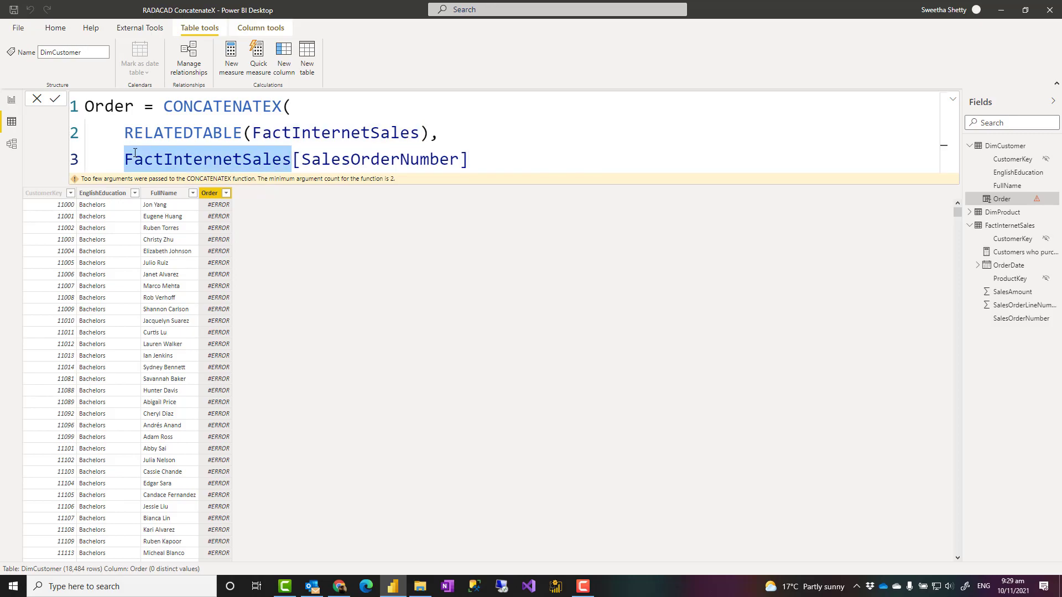
key(BackSpace)
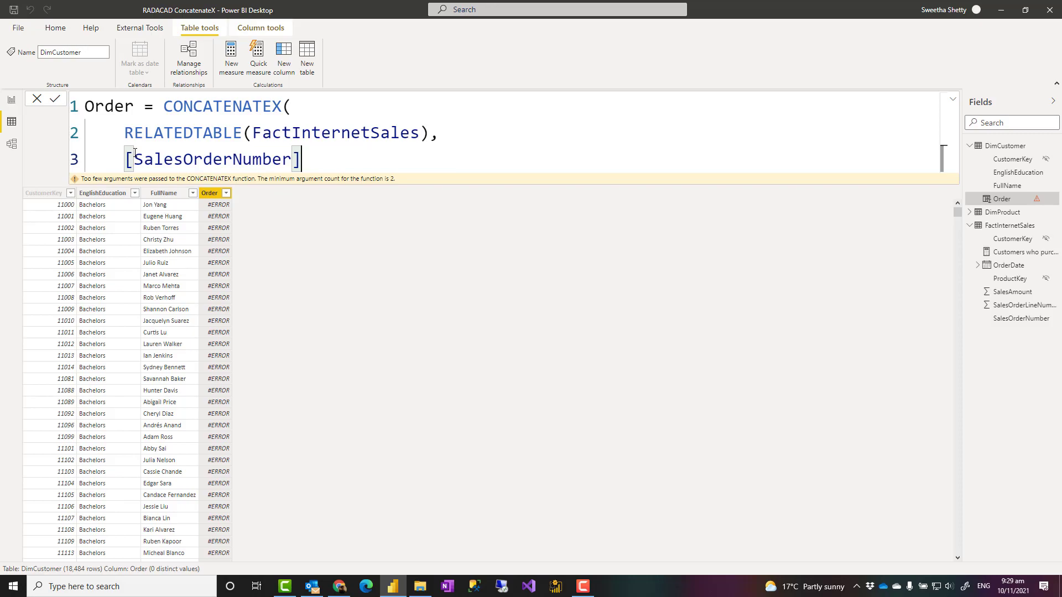
text())
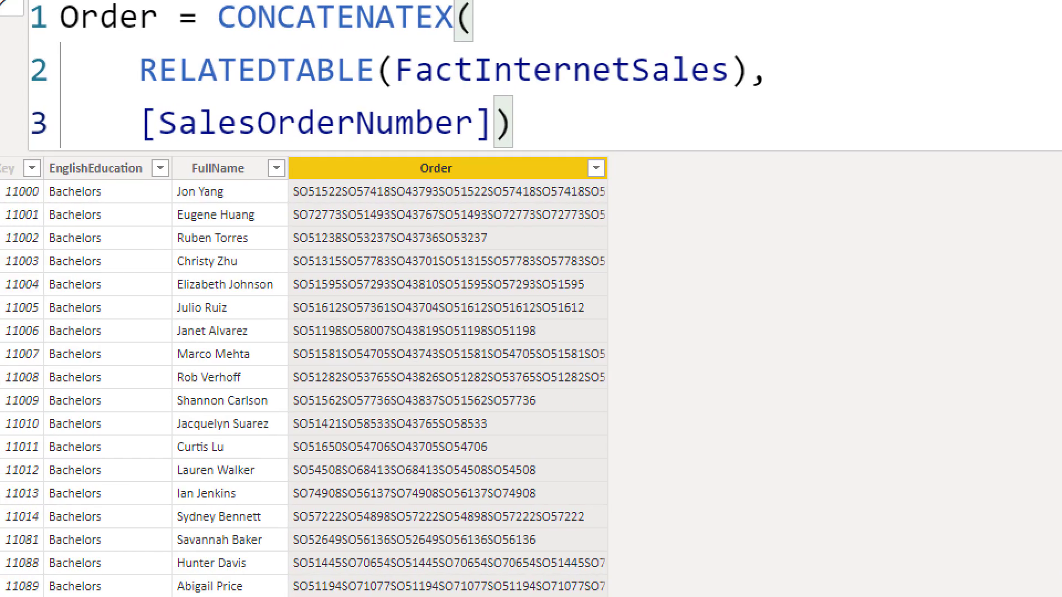
drag(292, 202, 641, 206)
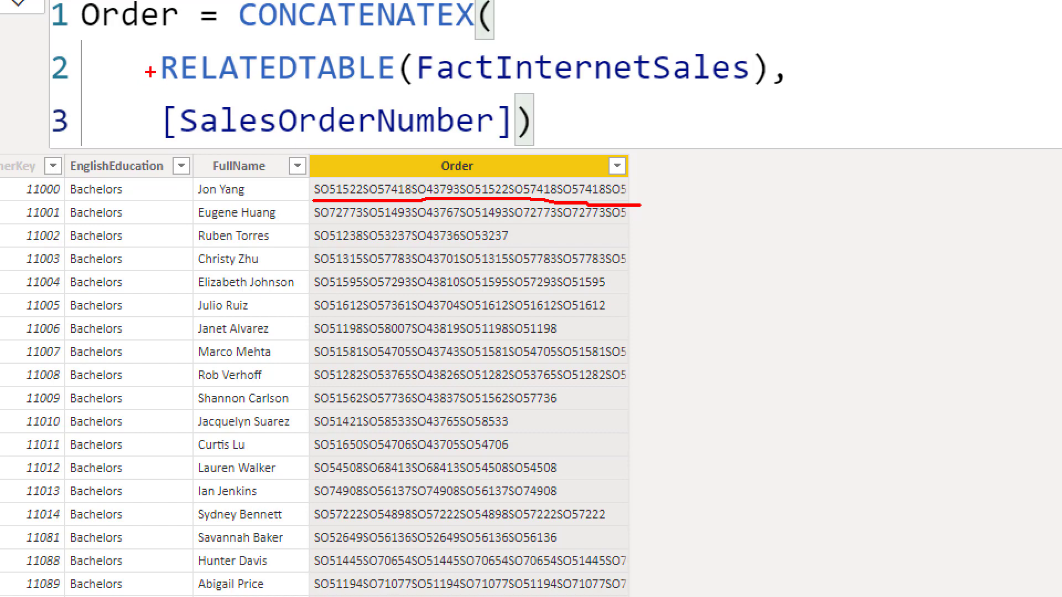
drag(144, 72, 84, 72)
drag(151, 128, 84, 124)
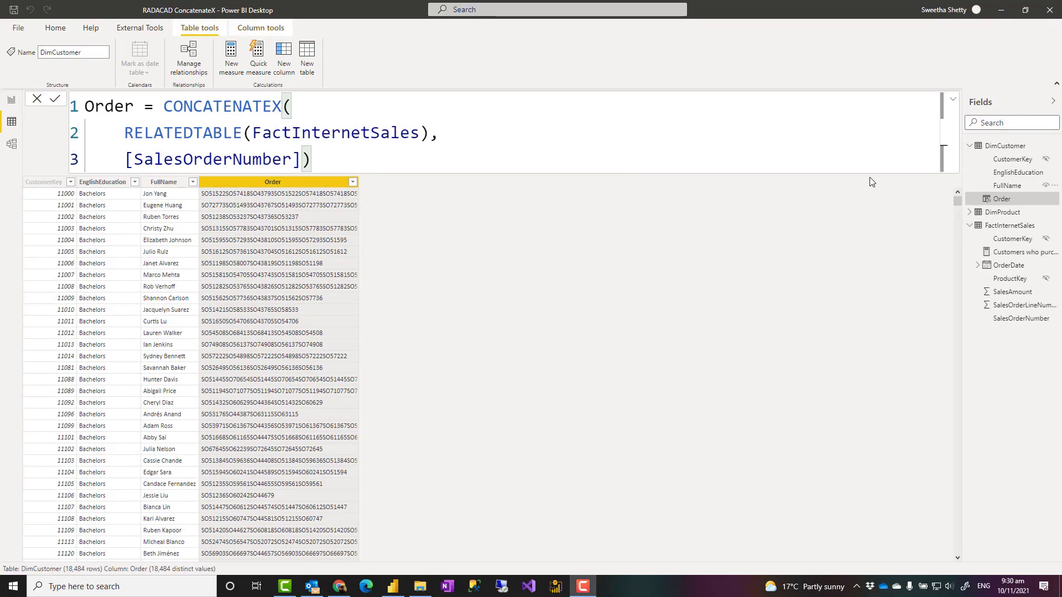
Step: Add a comma "," as the delimiter argument on a new line of the Order formula and commit it
click(303, 160)
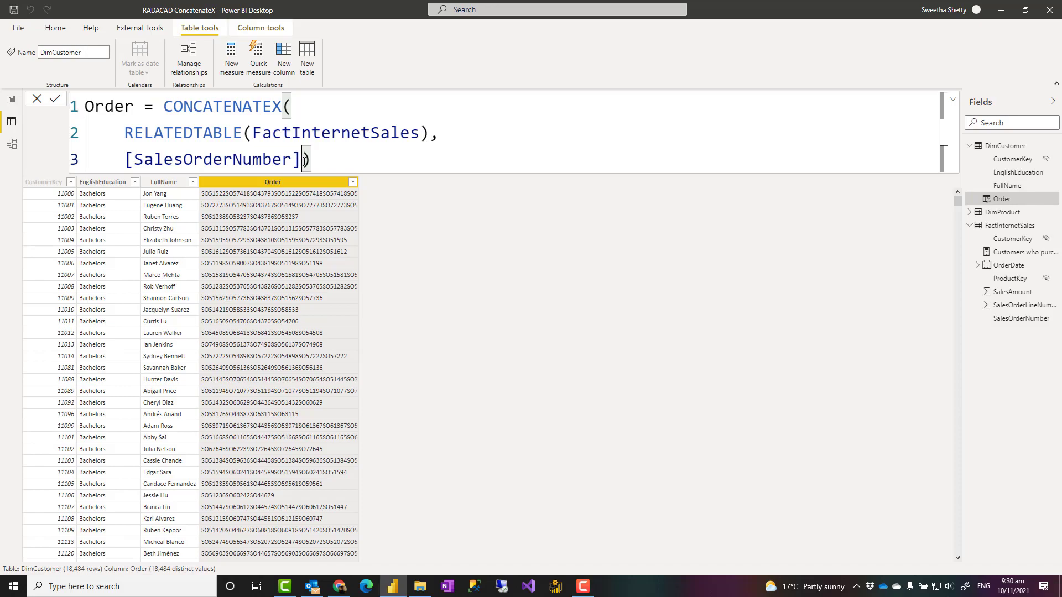
key(Return)
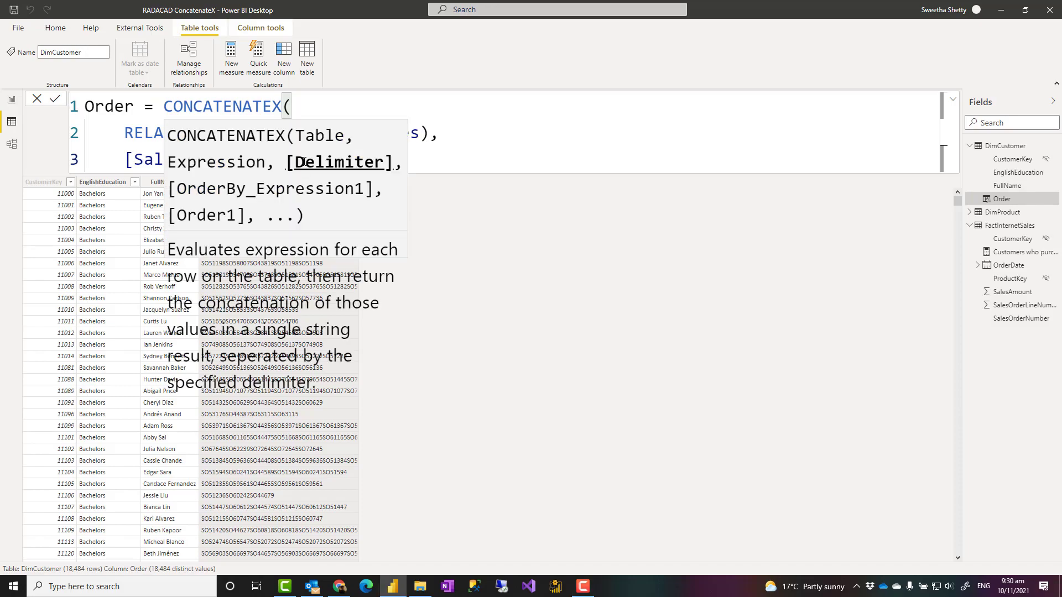
text(")
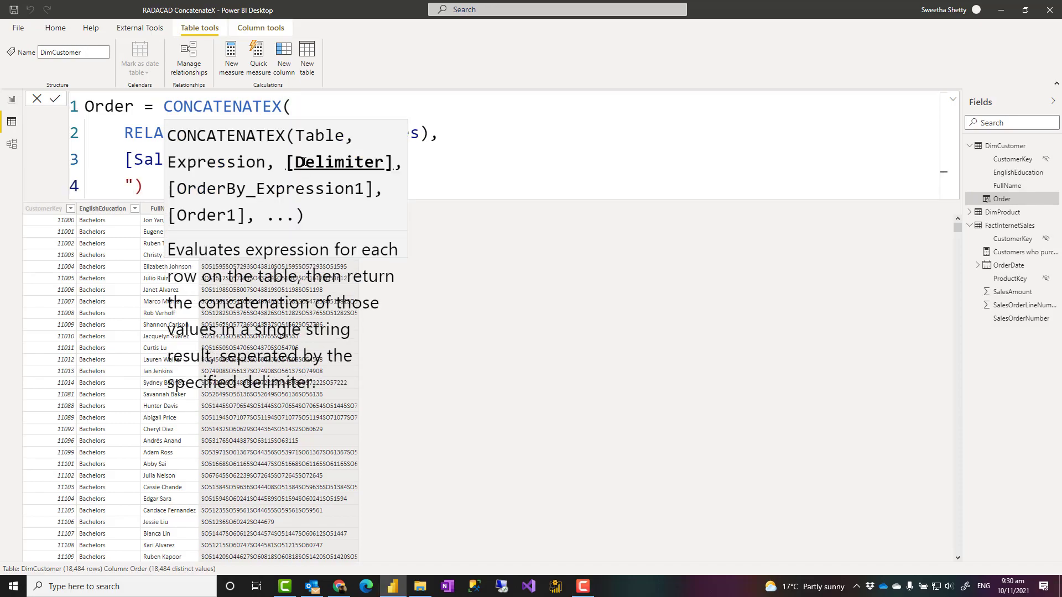
text(,")
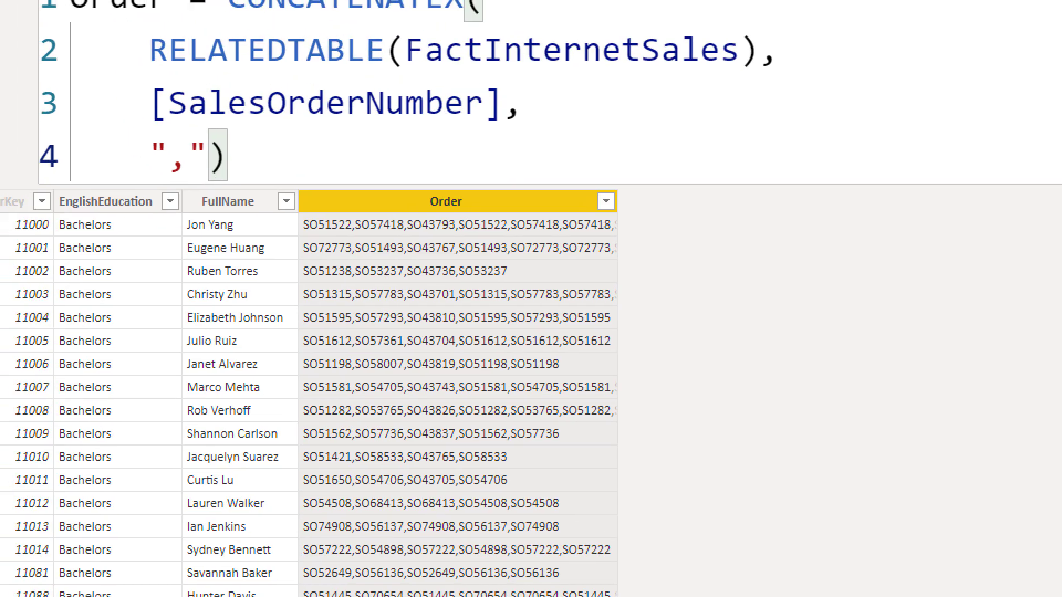
drag(349, 235, 364, 234)
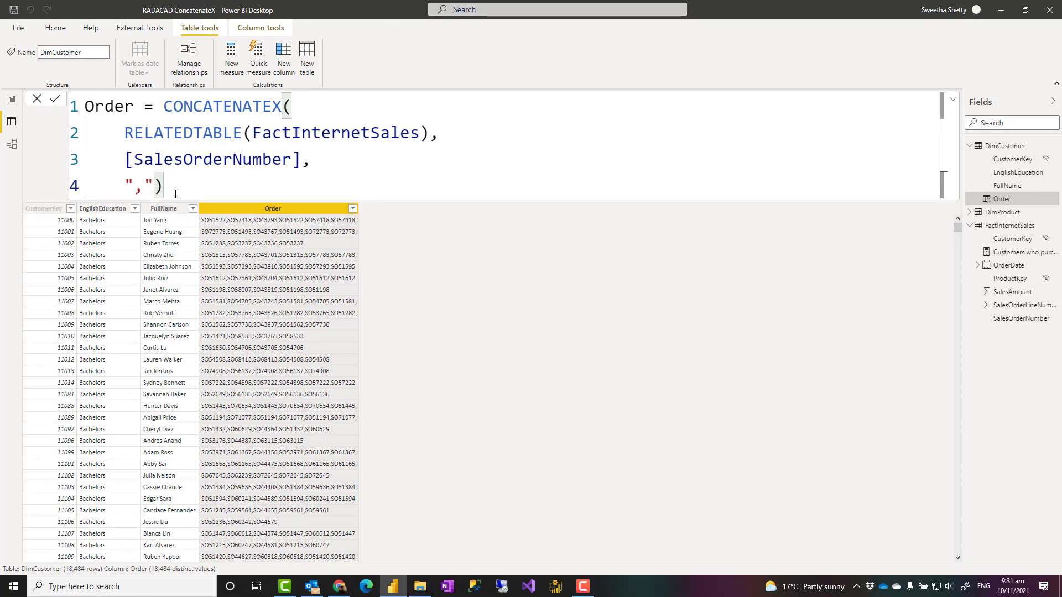
Step: Add a space after the comma in the Order formula's delimiter, making it ", ", and commit the formula
click(146, 191)
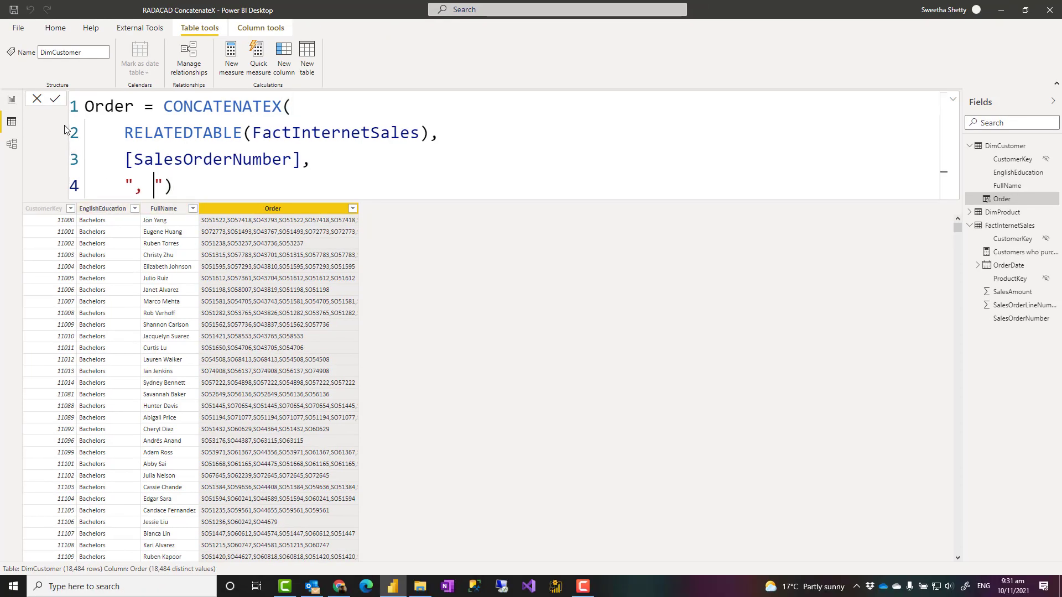
click(55, 101)
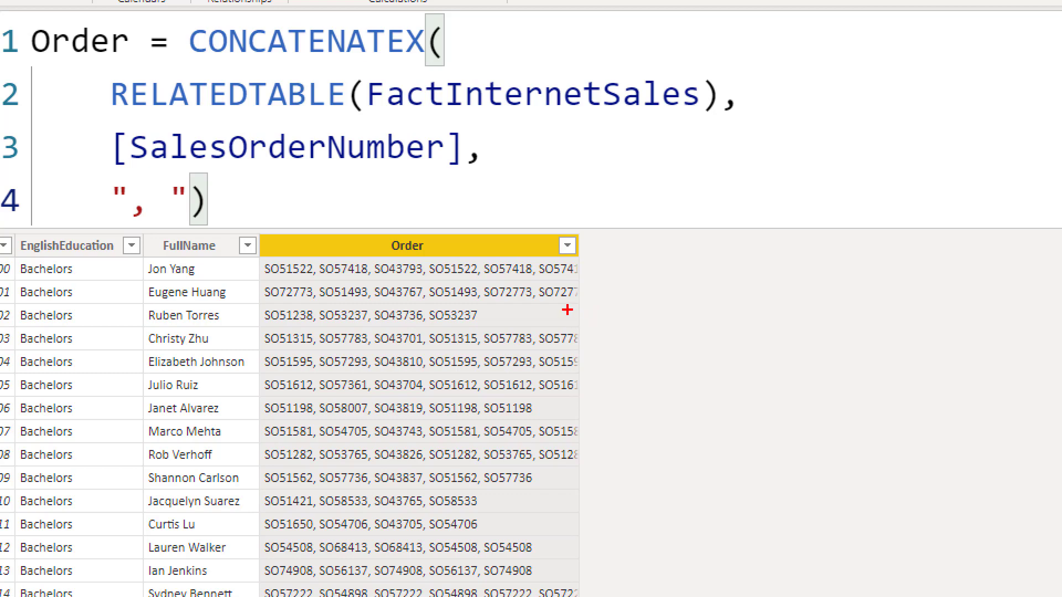
drag(266, 281, 360, 283)
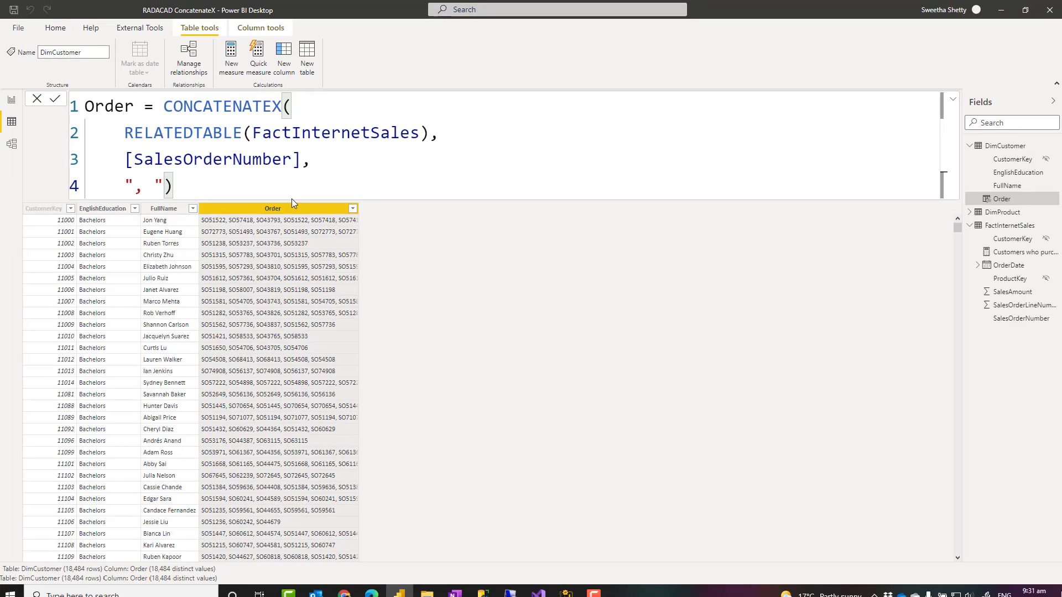
Step: Extend the Order formula's expression to [SalesOrderNumber]&"-"&[SalesOrderLineNumber] and commit it
click(301, 161)
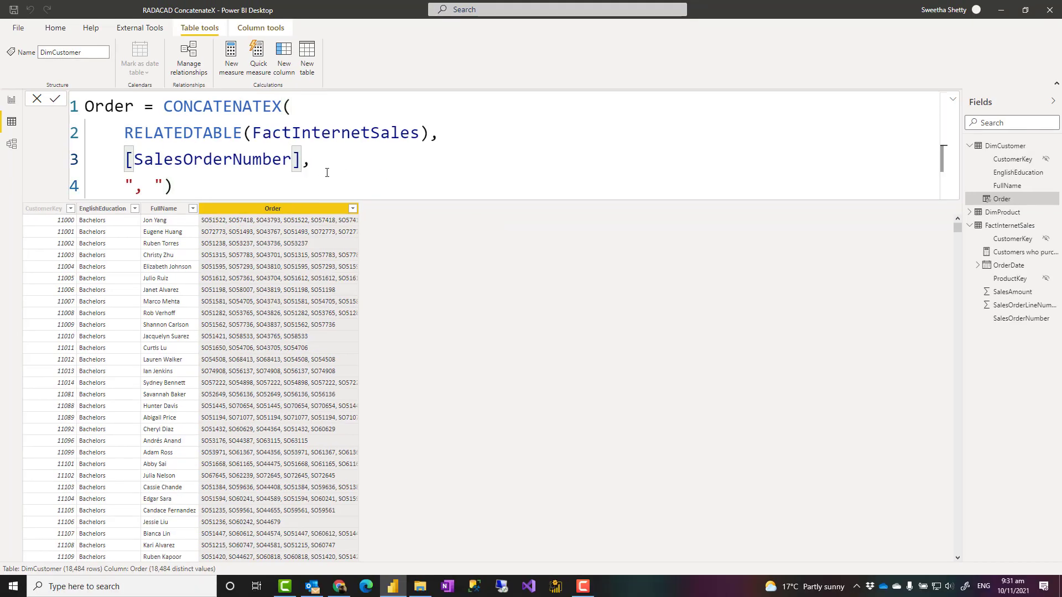
shift+click(125, 159)
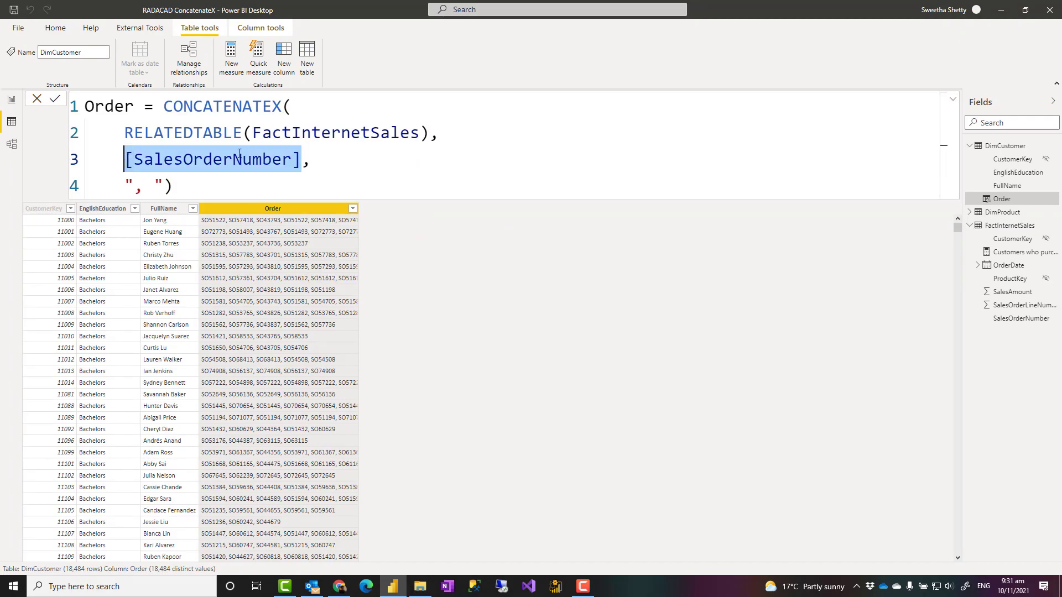
click(303, 162)
text(&"-)
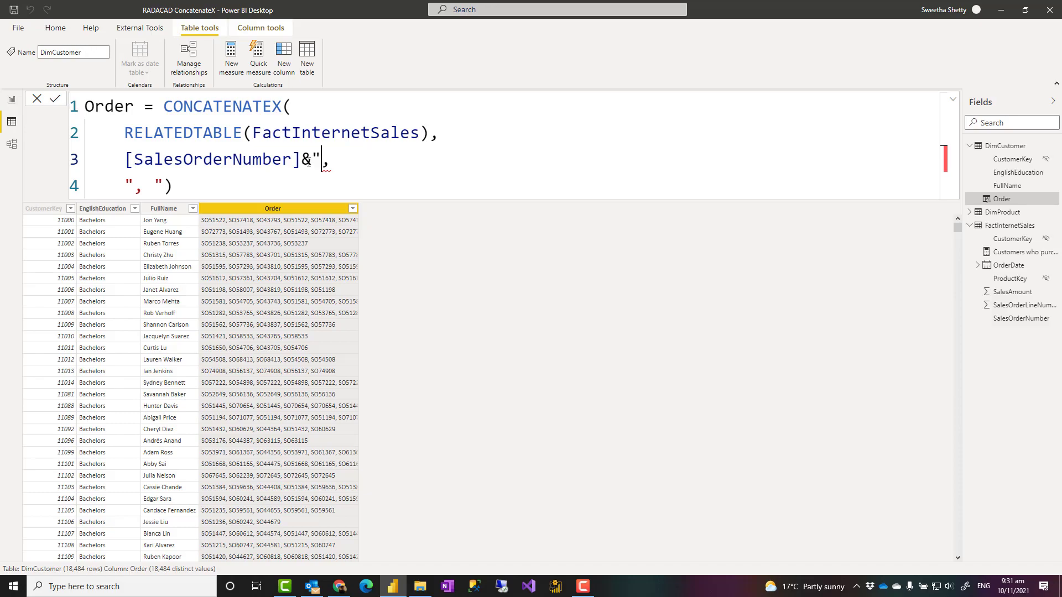
text("&[)
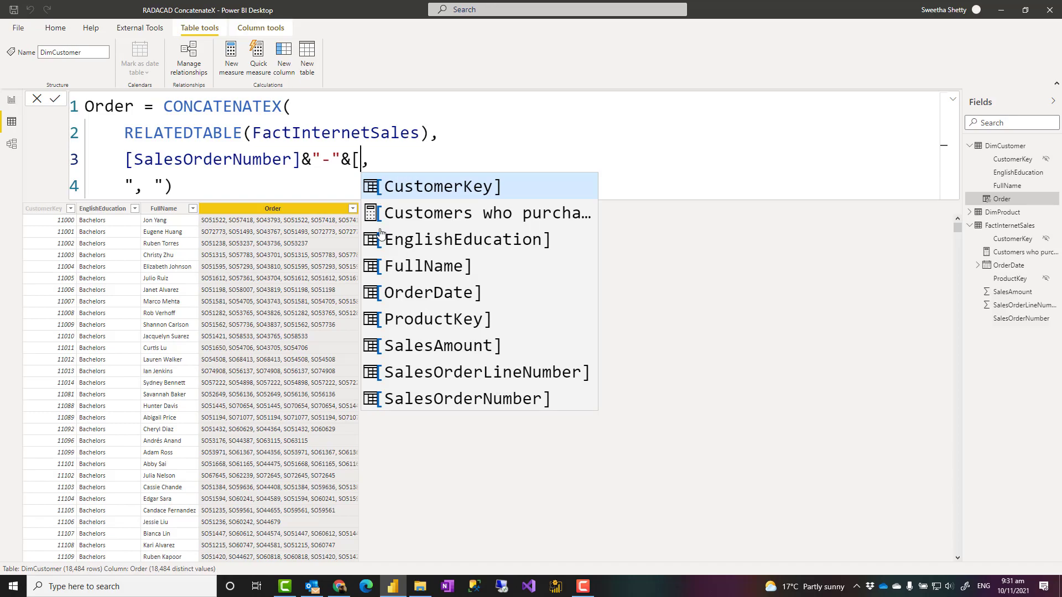
click(430, 371)
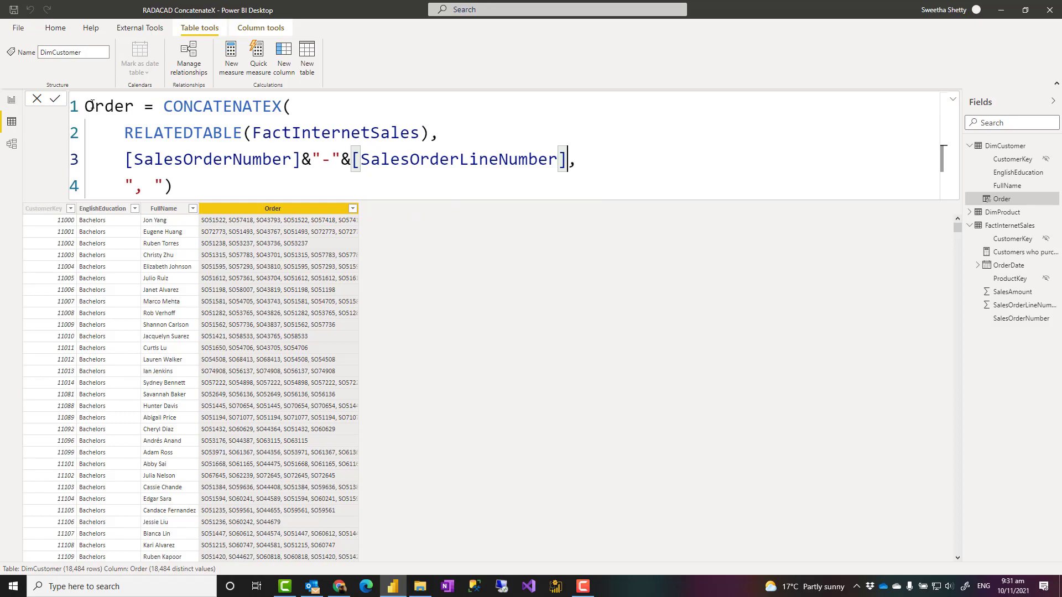
key(Return)
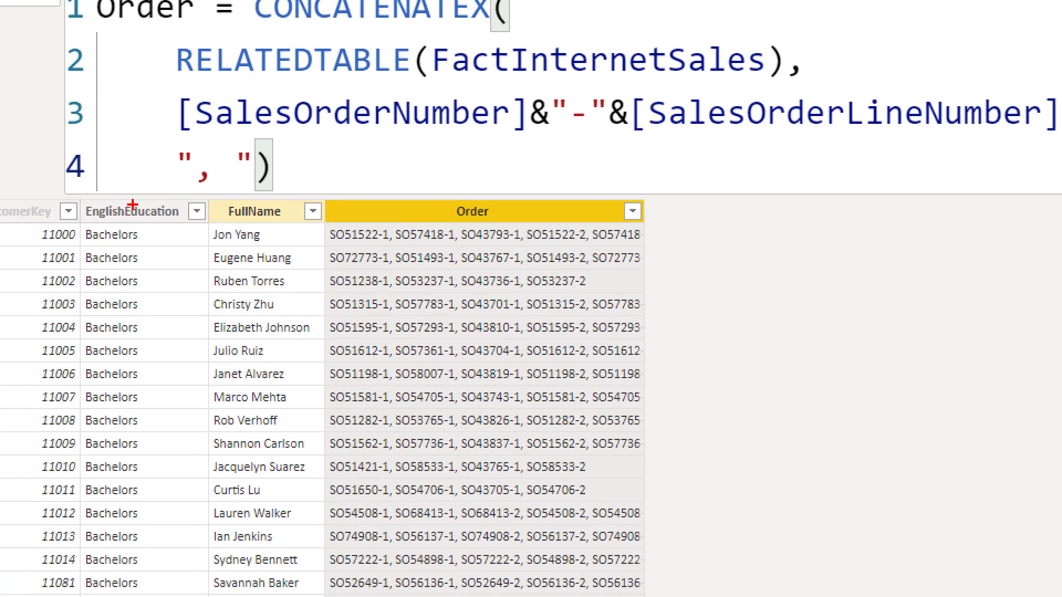
drag(330, 248, 593, 251)
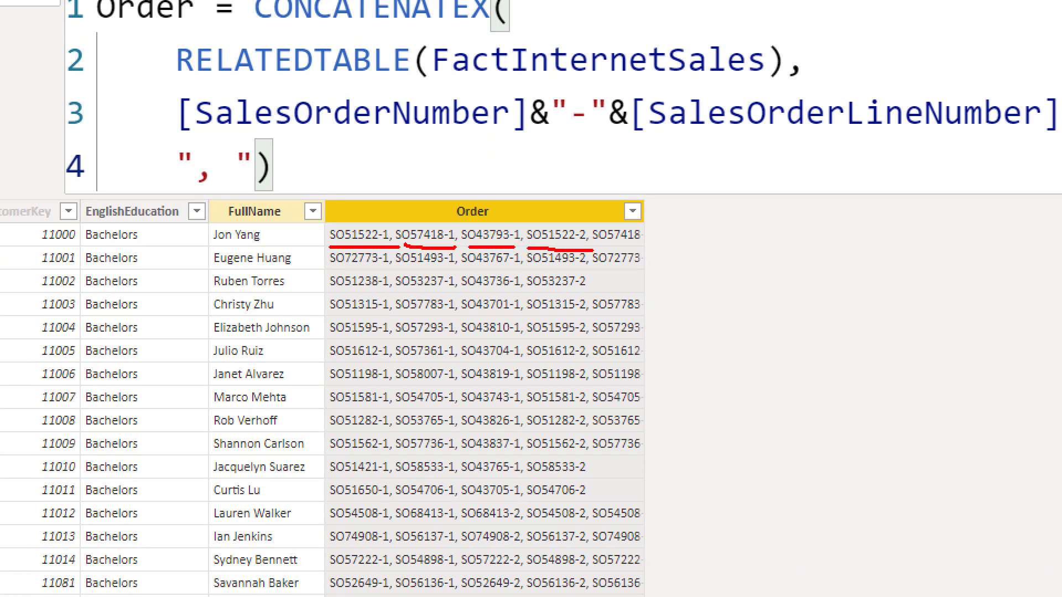
key(Escape)
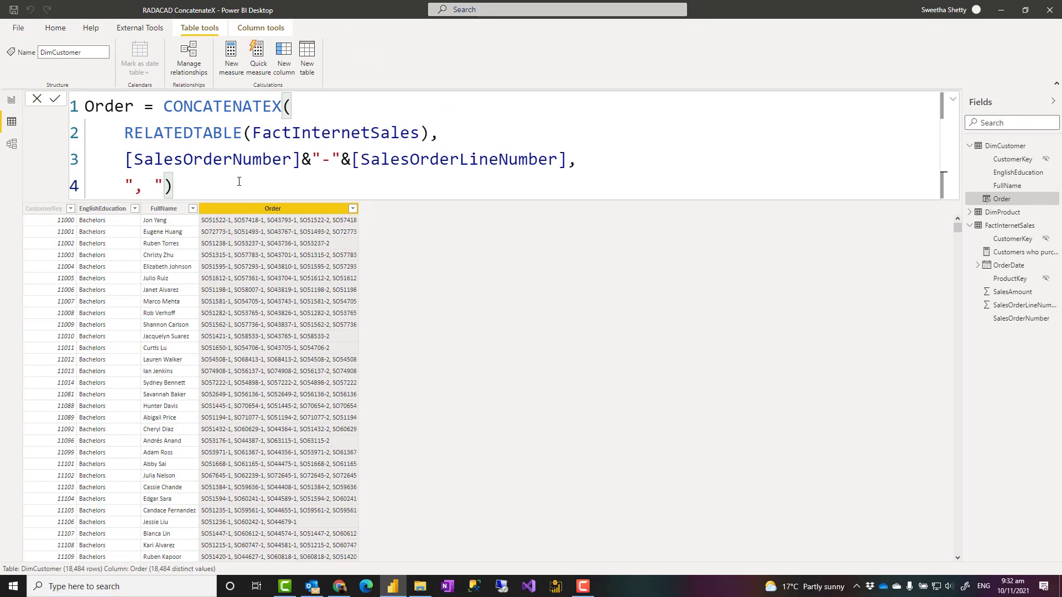
Step: Add [SalesAmount] as the order-by expression on a new line after the delimiter in the Order formula
click(154, 160)
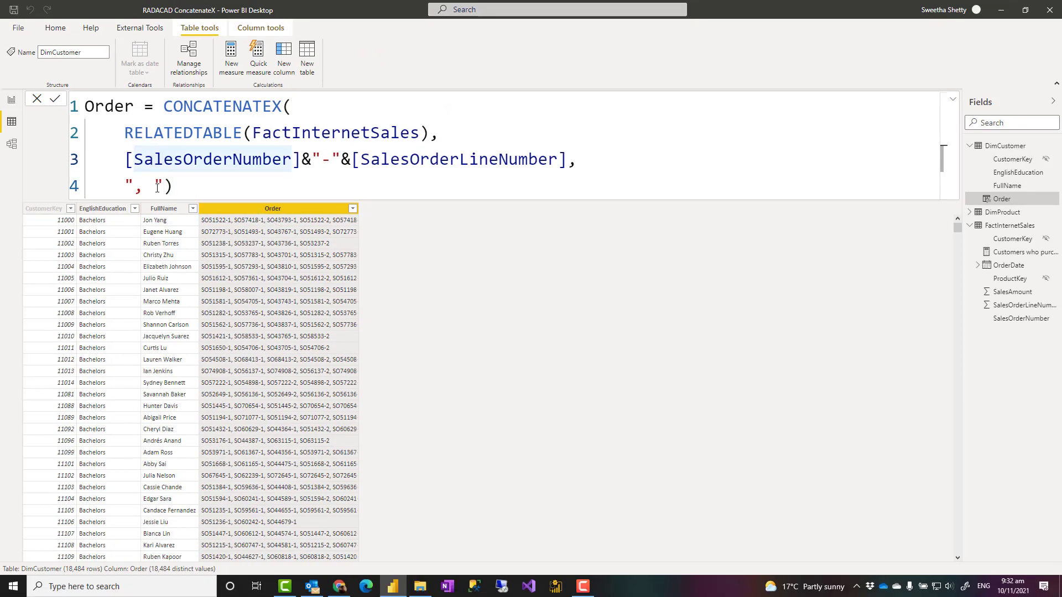
click(166, 185)
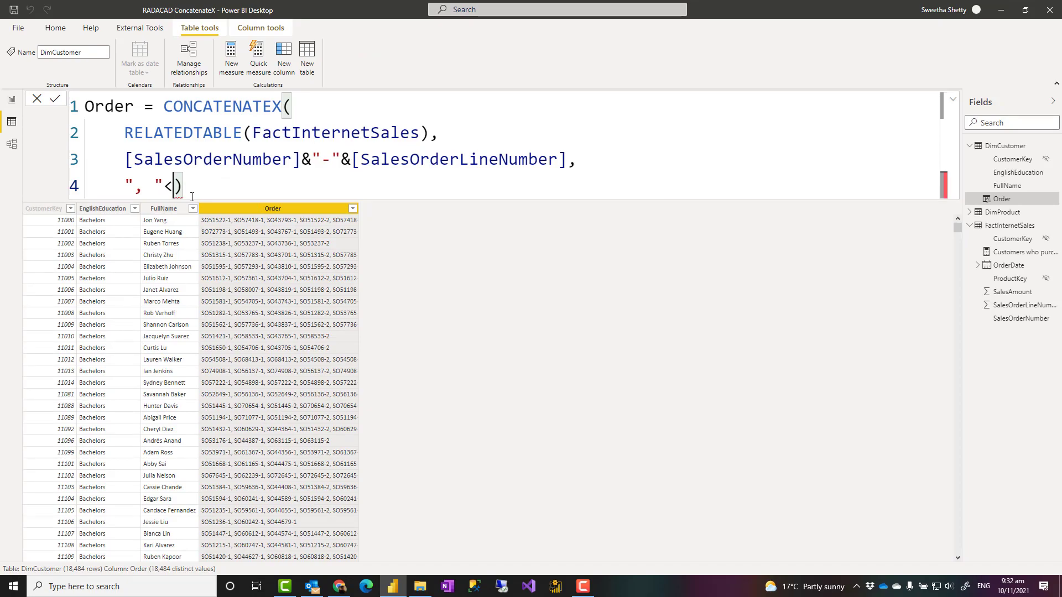
key(shift+Return)
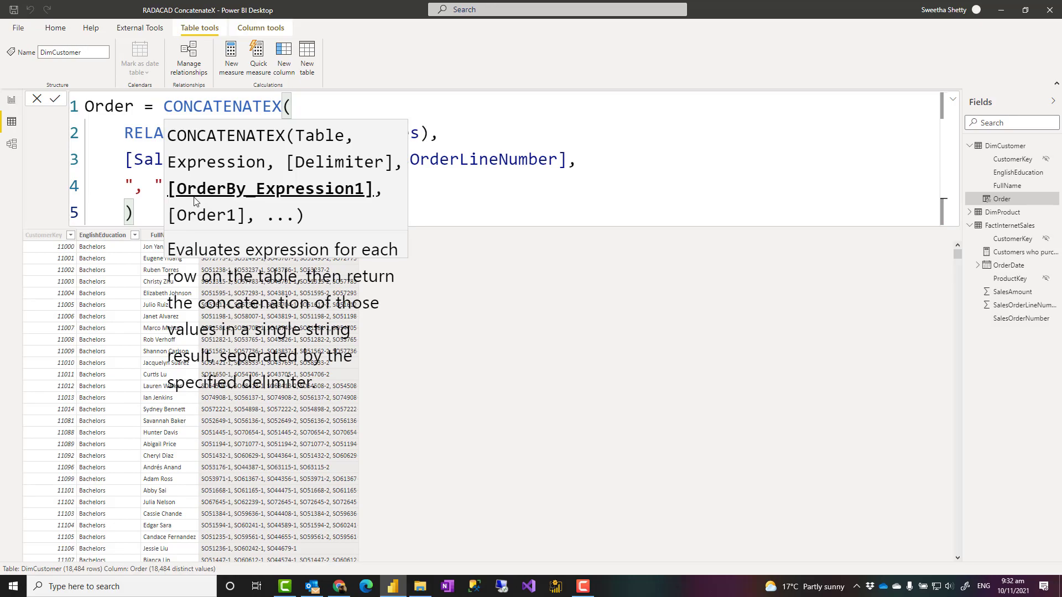
text([sa)
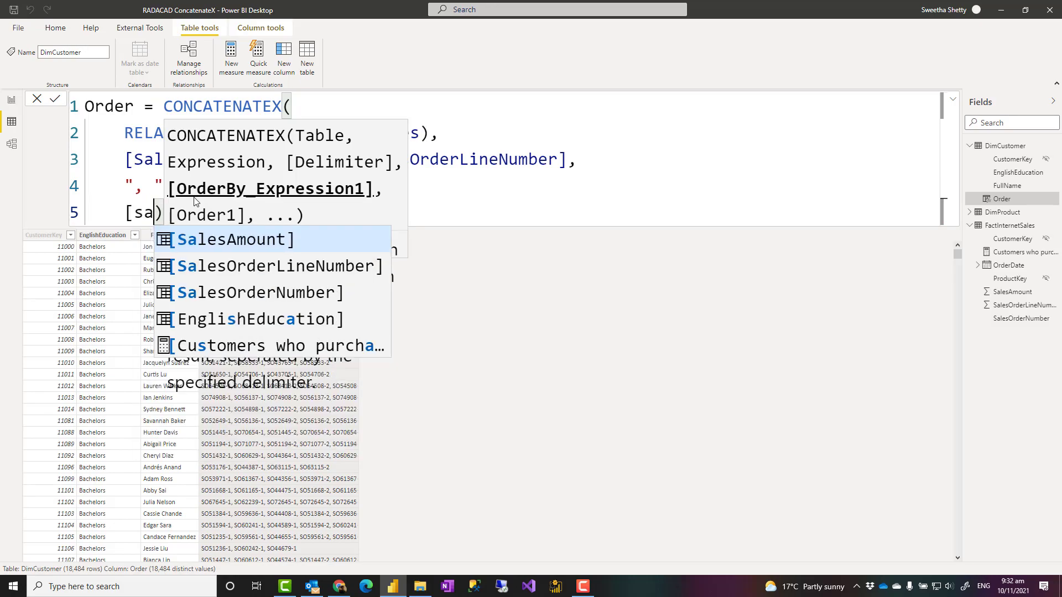
key(Tab)
key(Escape)
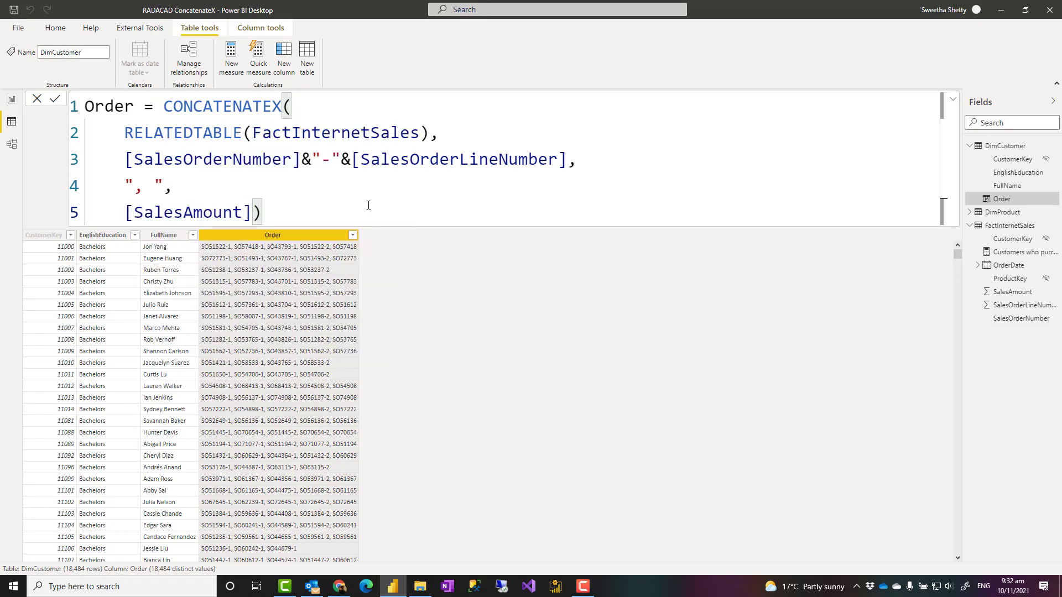
Step: Add DESC as the sort order on a new line after [SalesAmount] and commit the Order formula
text(,)
key(shift+Return)
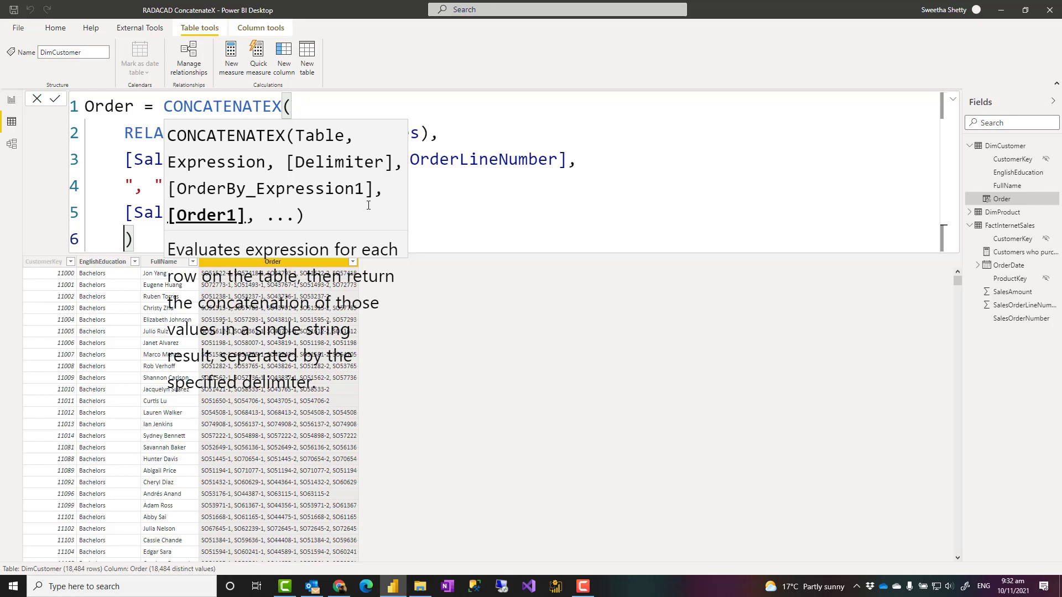
text(de)
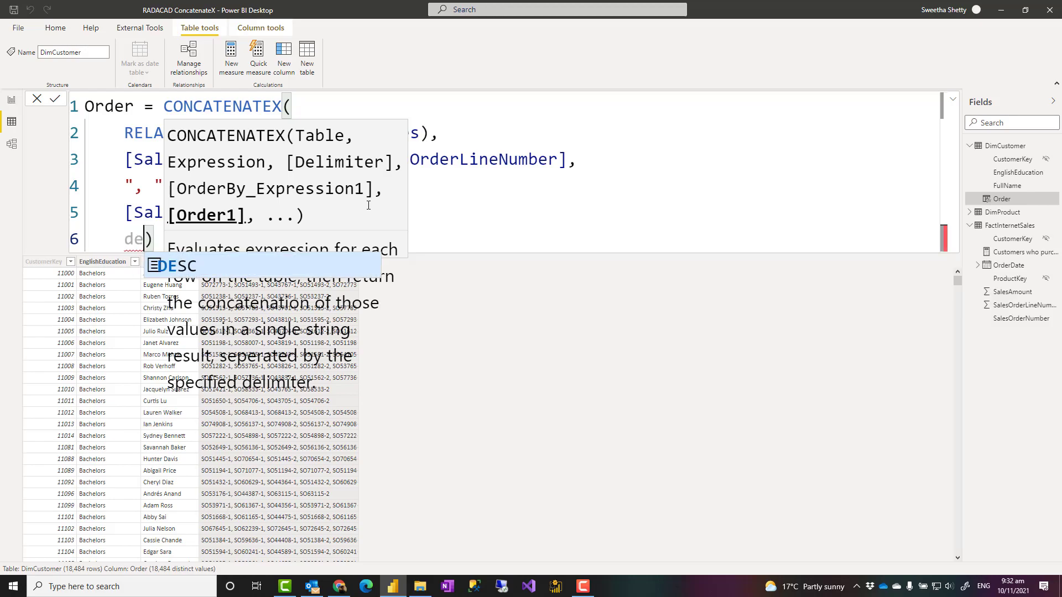
key(Tab)
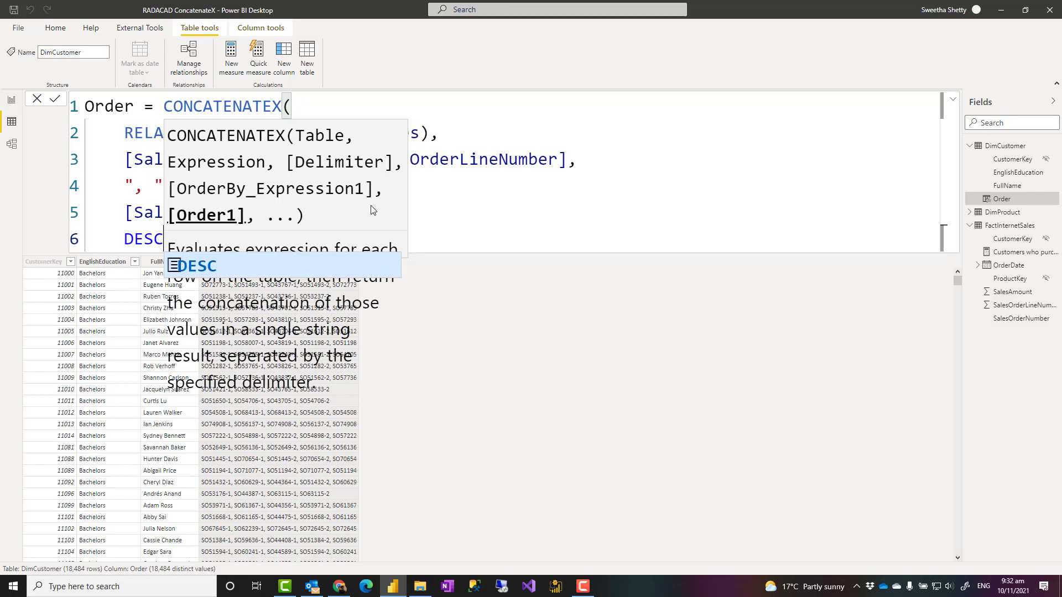
click(56, 99)
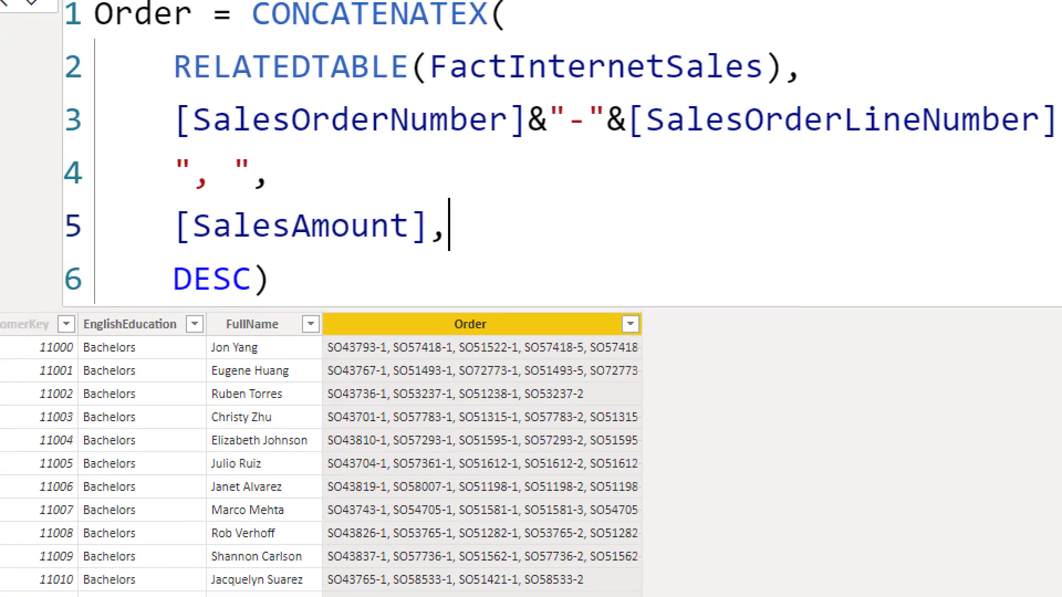
Step: Review the Order column's values and the formula's table, expression, delimiter, order-by and sort order arguments
drag(363, 380, 540, 384)
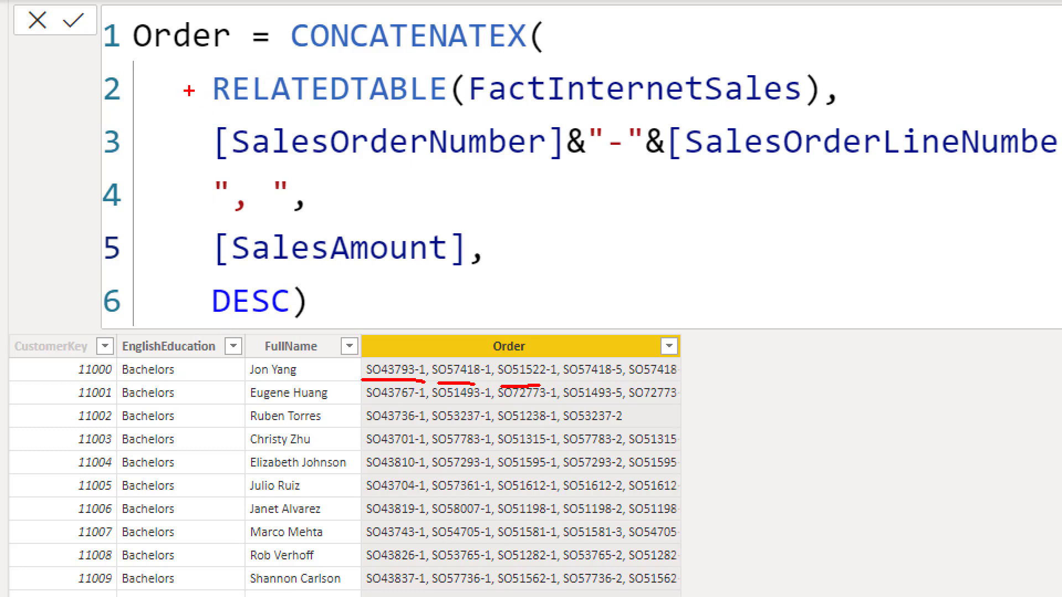
drag(197, 92, 138, 92)
drag(197, 148, 133, 148)
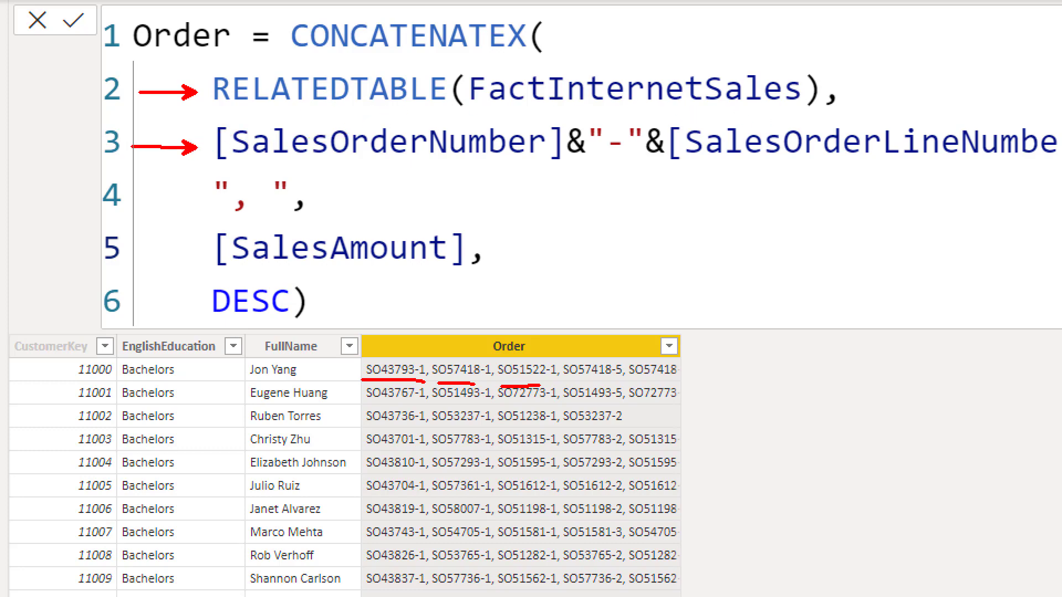
drag(188, 202, 117, 203)
drag(197, 251, 126, 251)
drag(204, 308, 143, 309)
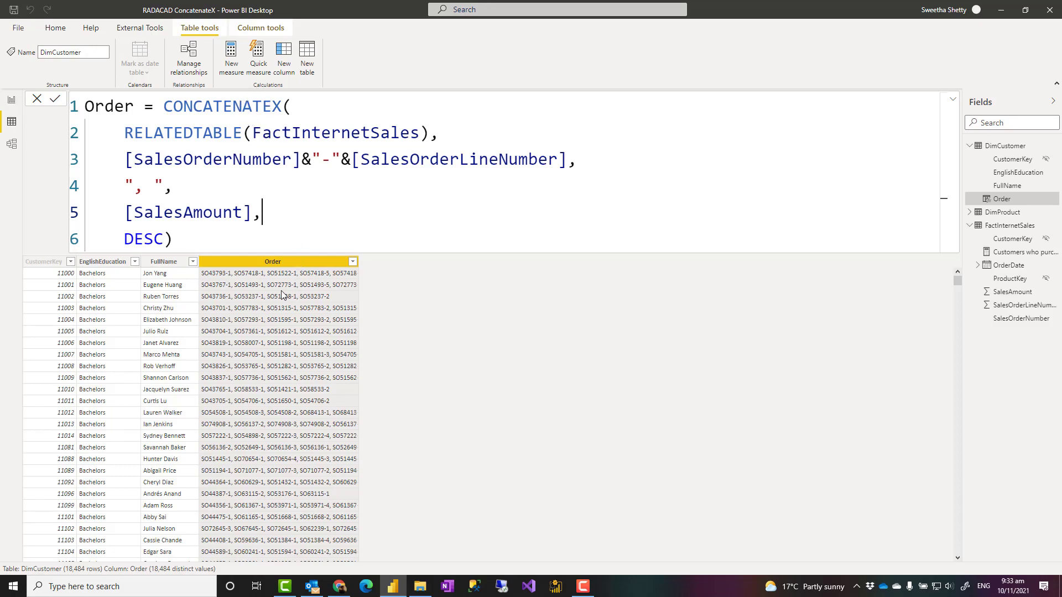
click(209, 240)
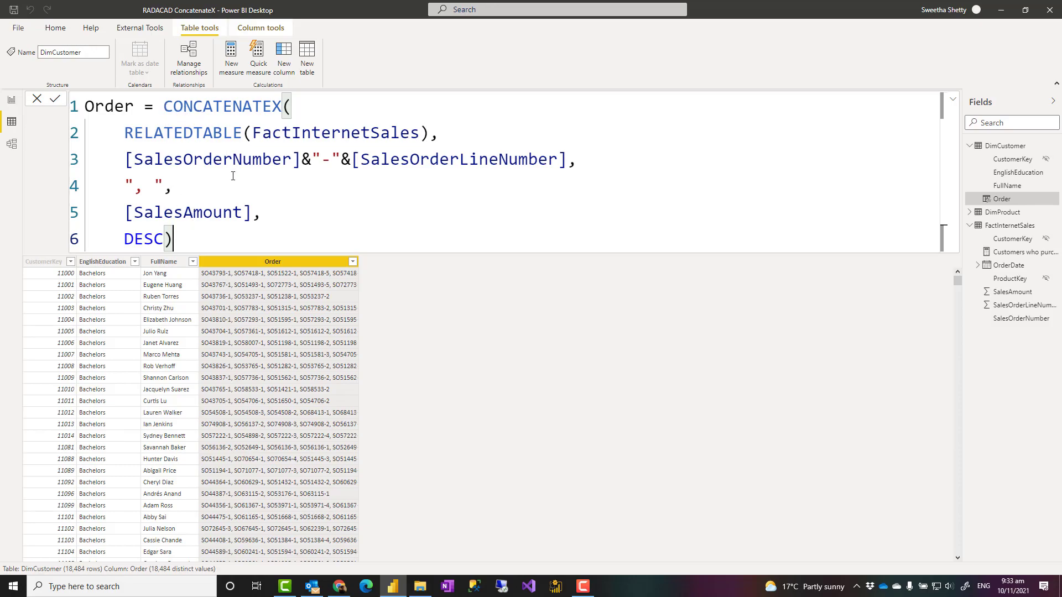
Step: Clear the OrderDate slicer's date range on the report page and shift the RADACAD logo slightly up and left
click(10, 103)
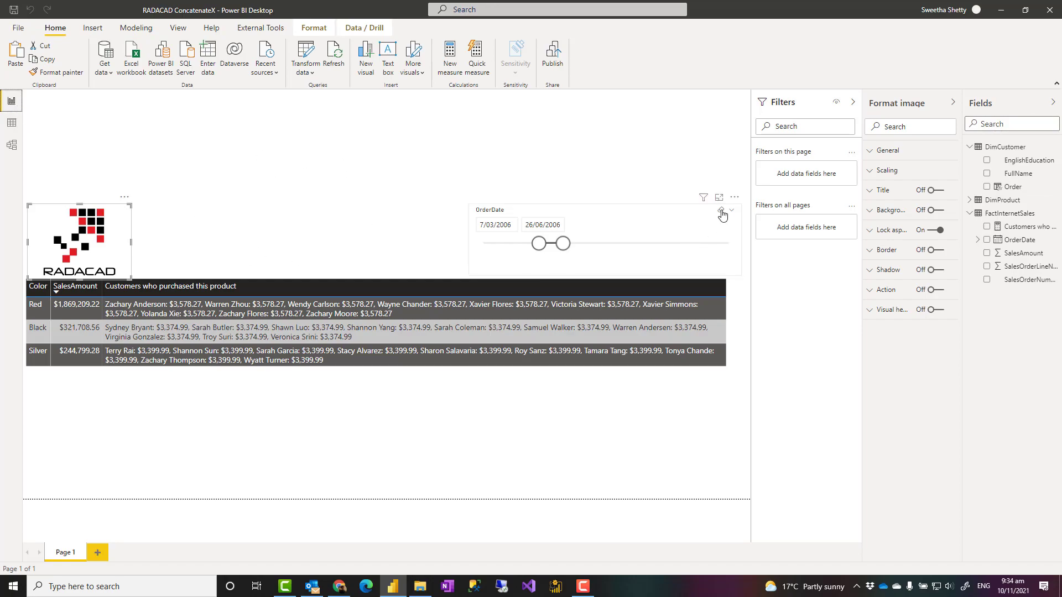
click(721, 211)
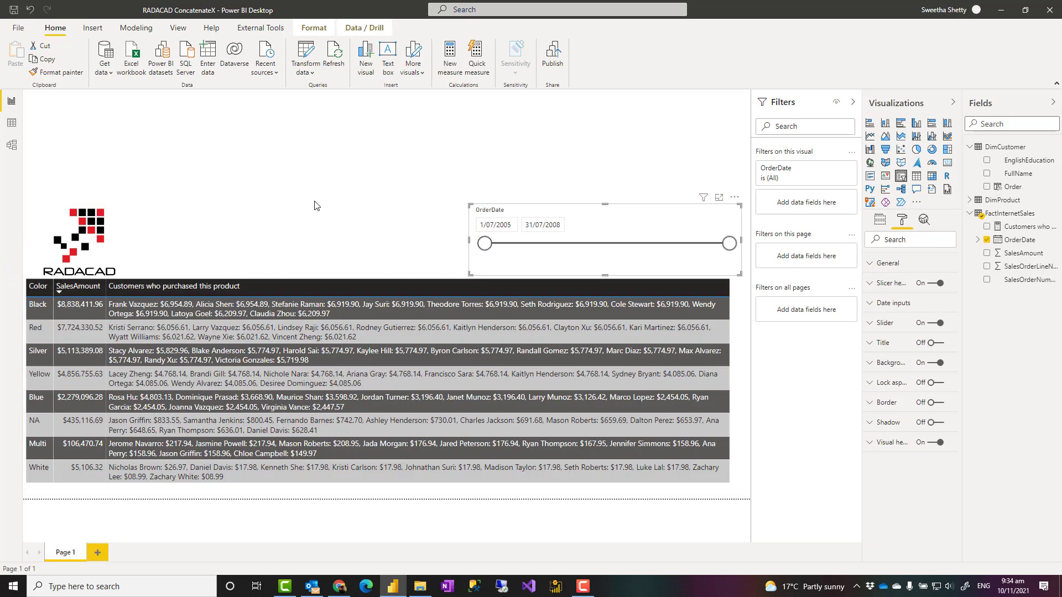
click(71, 234)
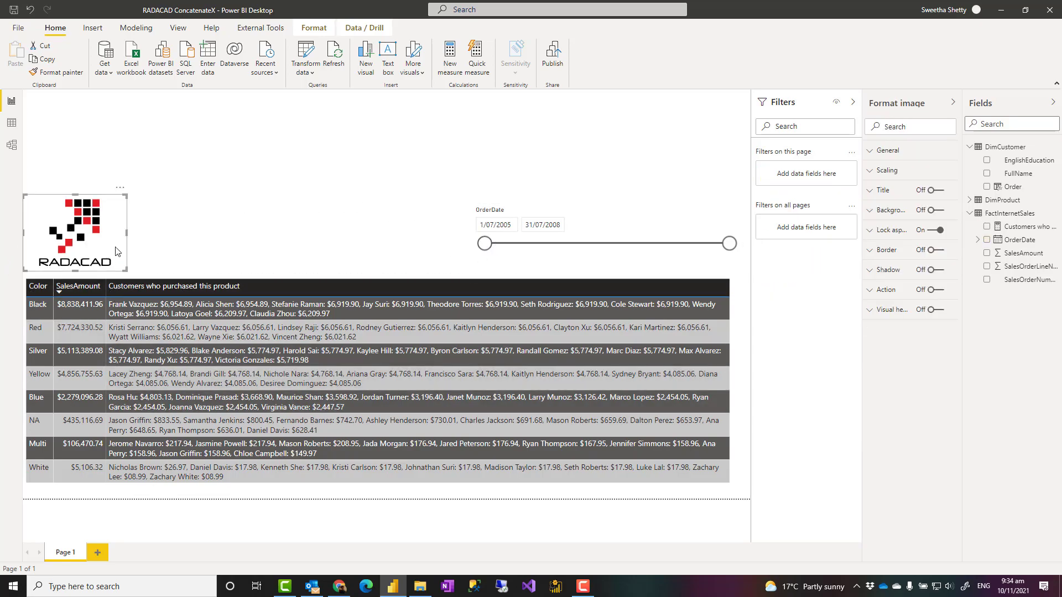
click(196, 252)
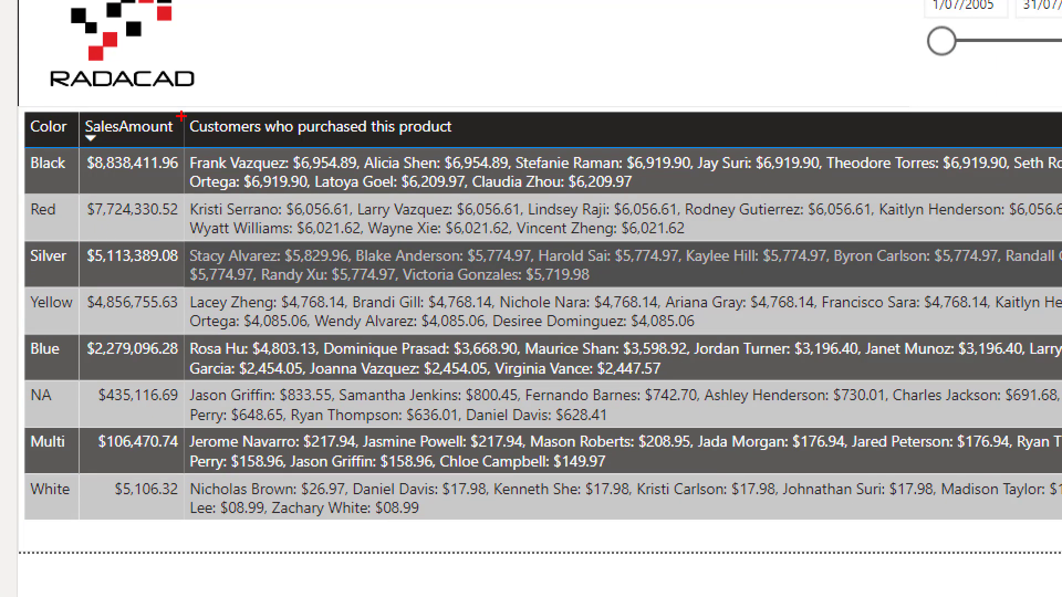
Step: Narrow the OrderDate slicer's range to 17/04/2006 through 27/10/2007
mouse_move(181, 106)
mouse_down()
mouse_move(762, 387)
mouse_move(1006, 511)
mouse_move(1034, 536)
mouse_up()
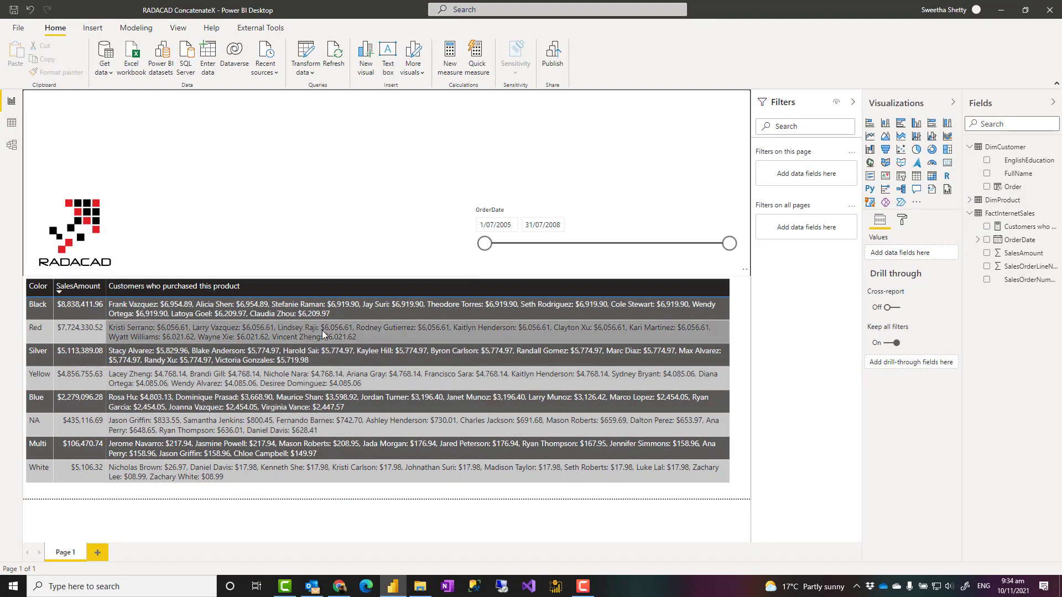
click(609, 224)
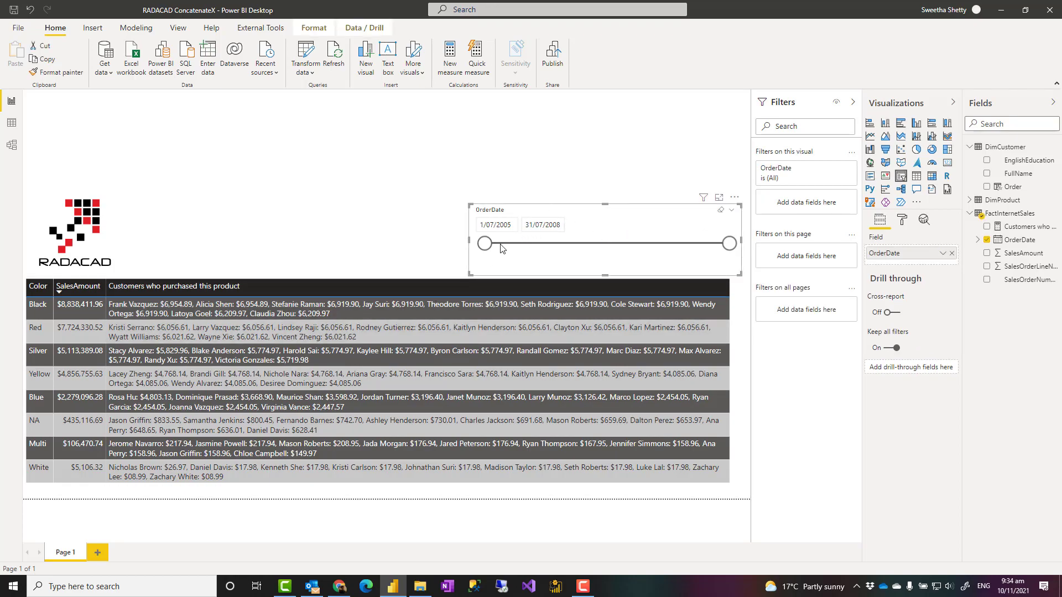
drag(486, 245, 550, 246)
drag(728, 244, 669, 248)
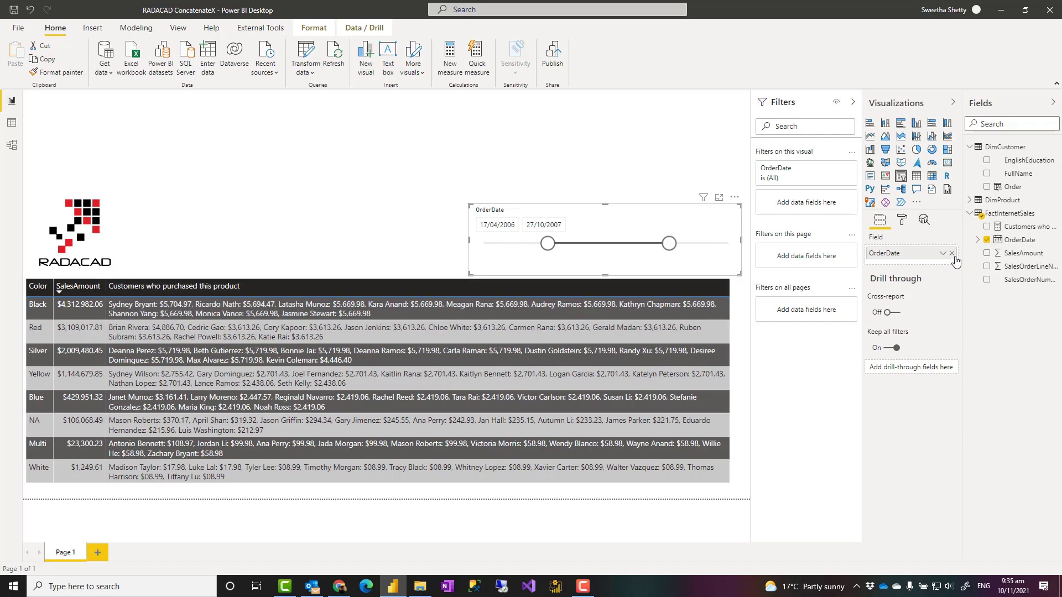
Step: Open the formula of the Customers who purchased this product measure and examine its customersWithSales variable
click(1024, 227)
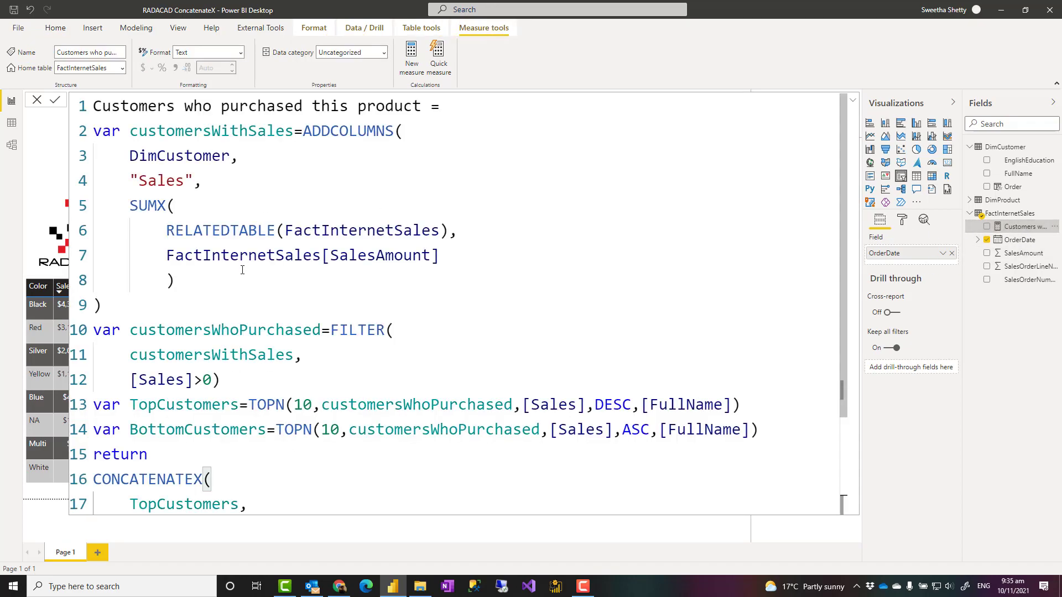
scroll(241, 270, down, 5)
scroll(242, 270, up, 5)
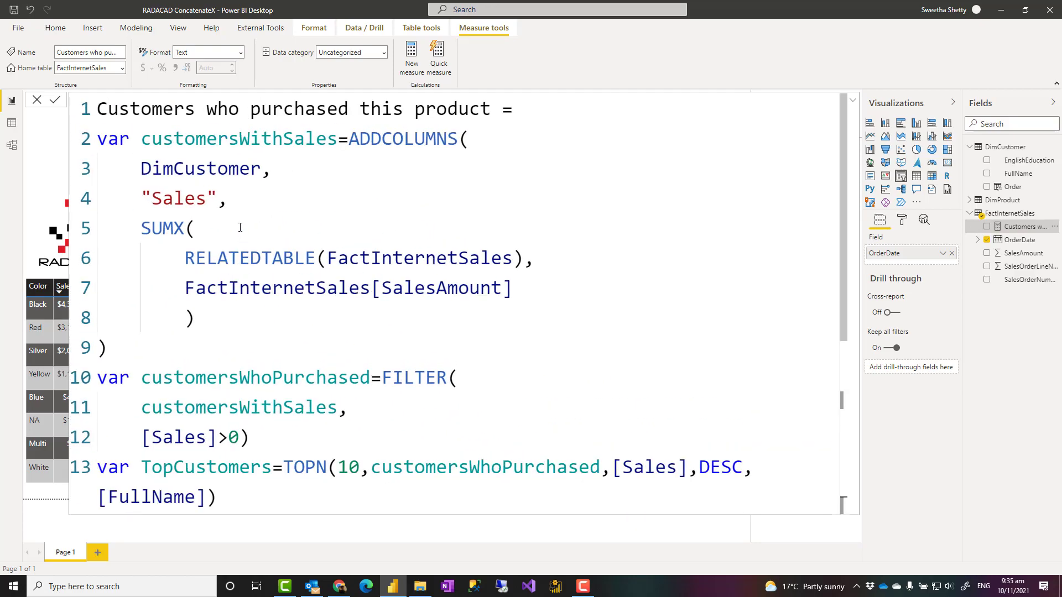
double_click(185, 144)
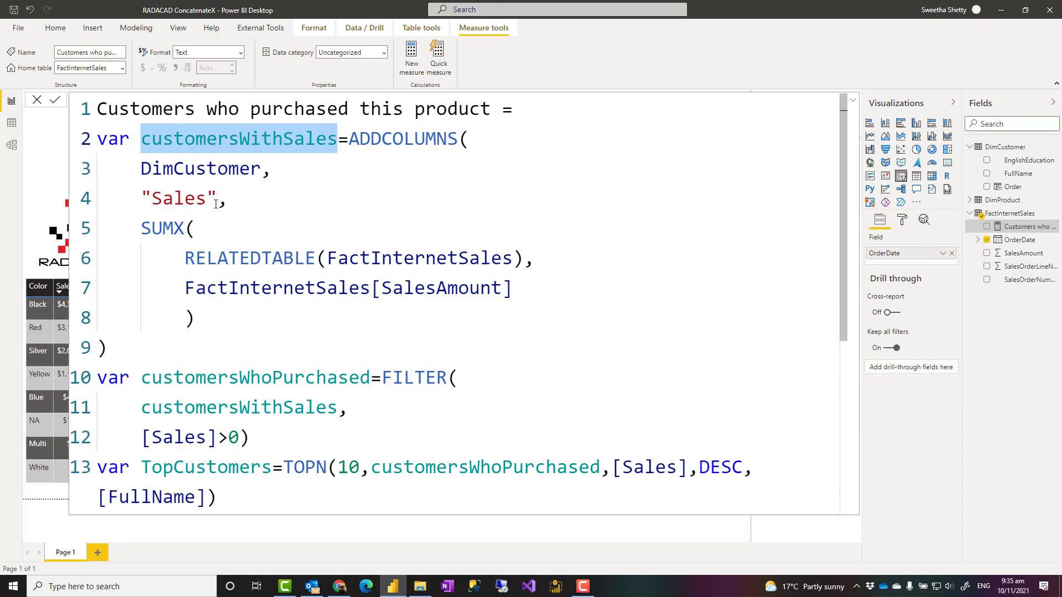
click(138, 346)
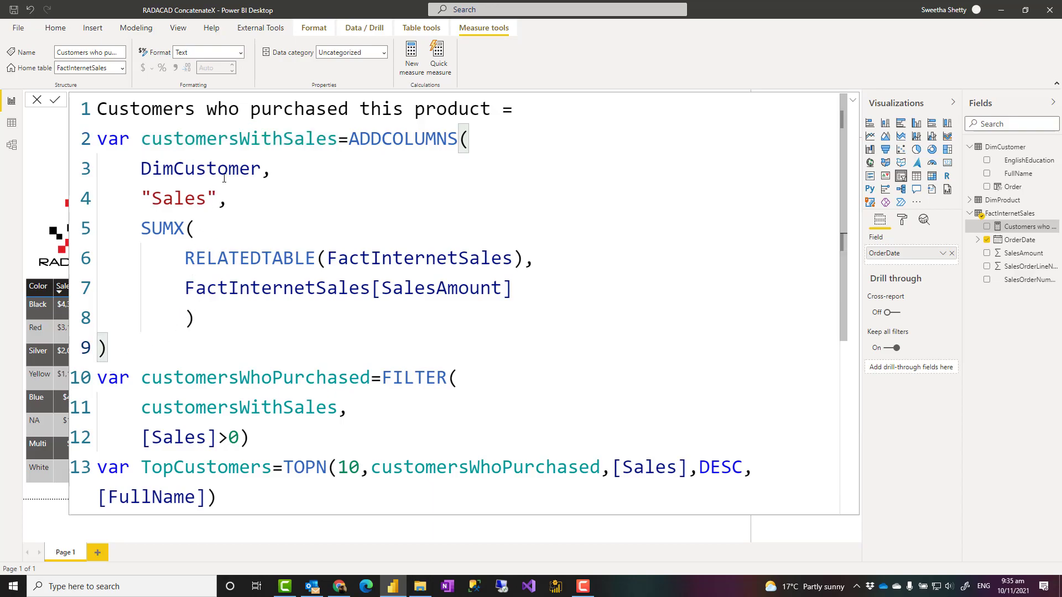
click(220, 140)
double_click(220, 141)
click(371, 139)
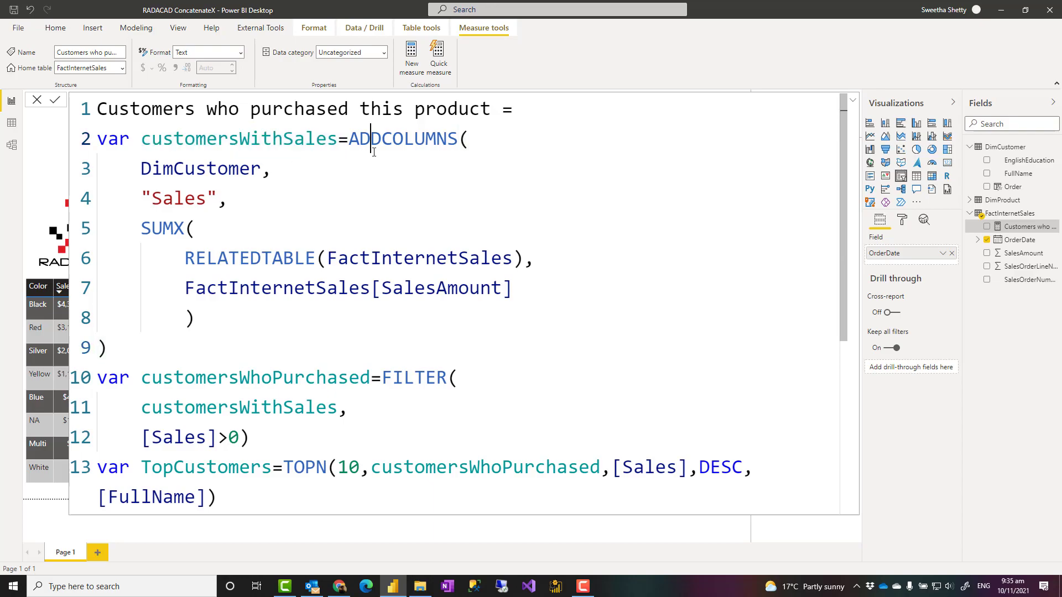
Step: Examine the ADDCOLUMNS arguments of customersWithSales: the DimCustomer table, the "Sales" column name and the SUMX over RELATEDTABLE
double_click(188, 170)
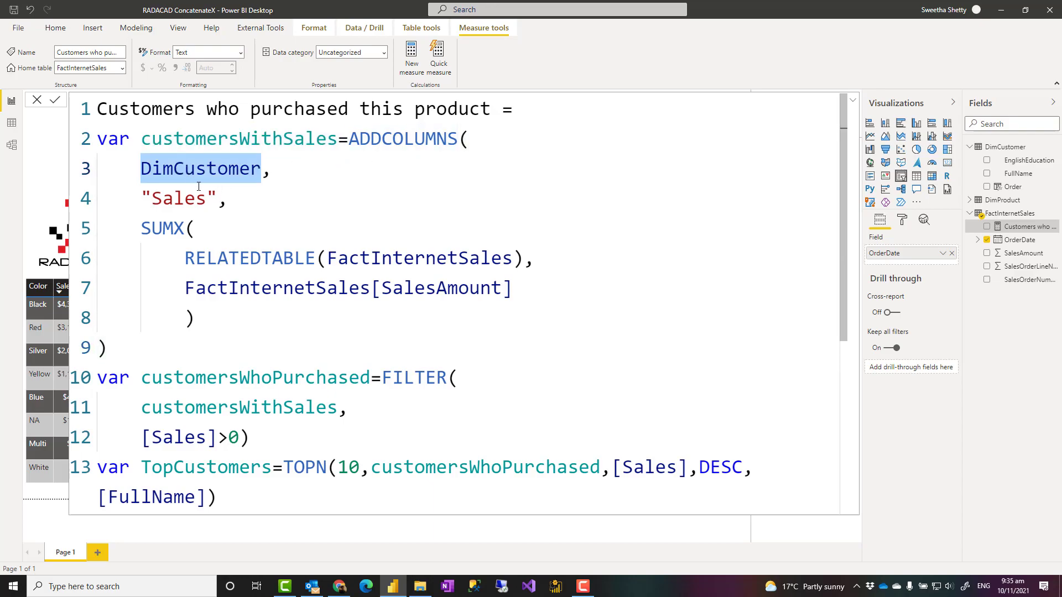
double_click(413, 145)
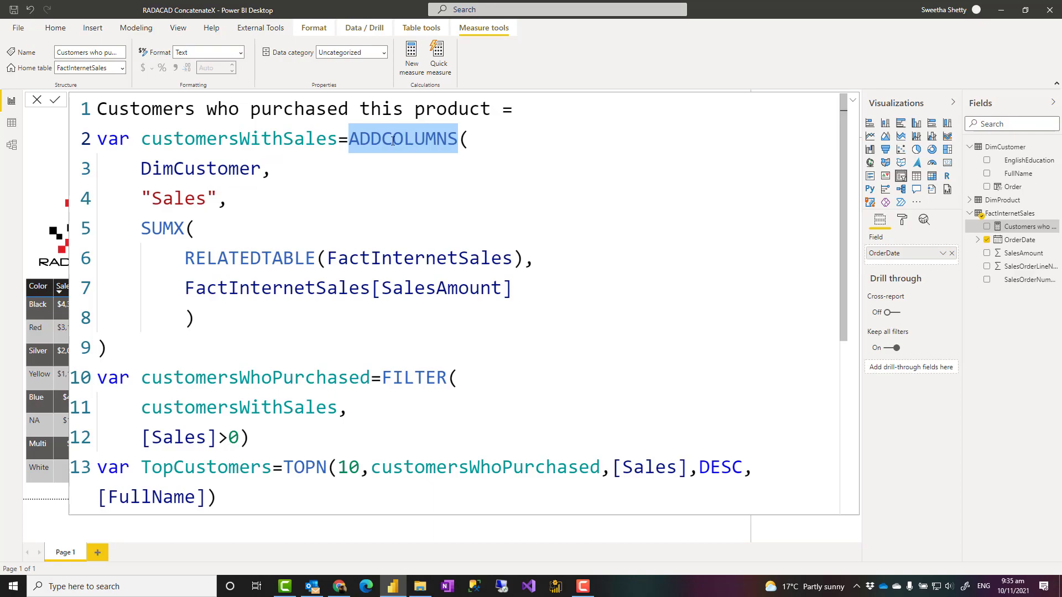
double_click(174, 200)
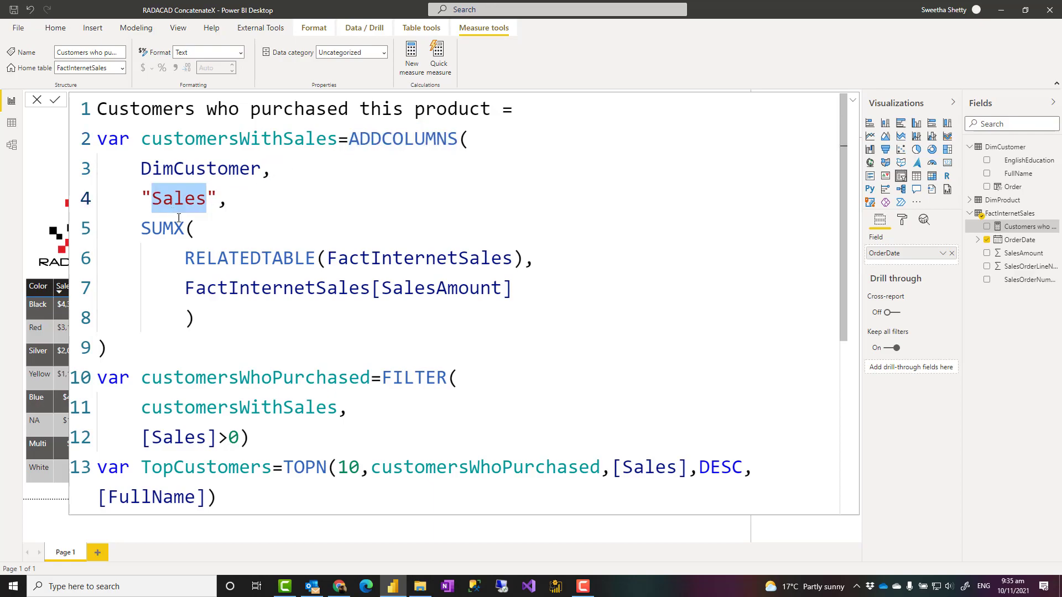
drag(204, 322, 140, 227)
double_click(232, 266)
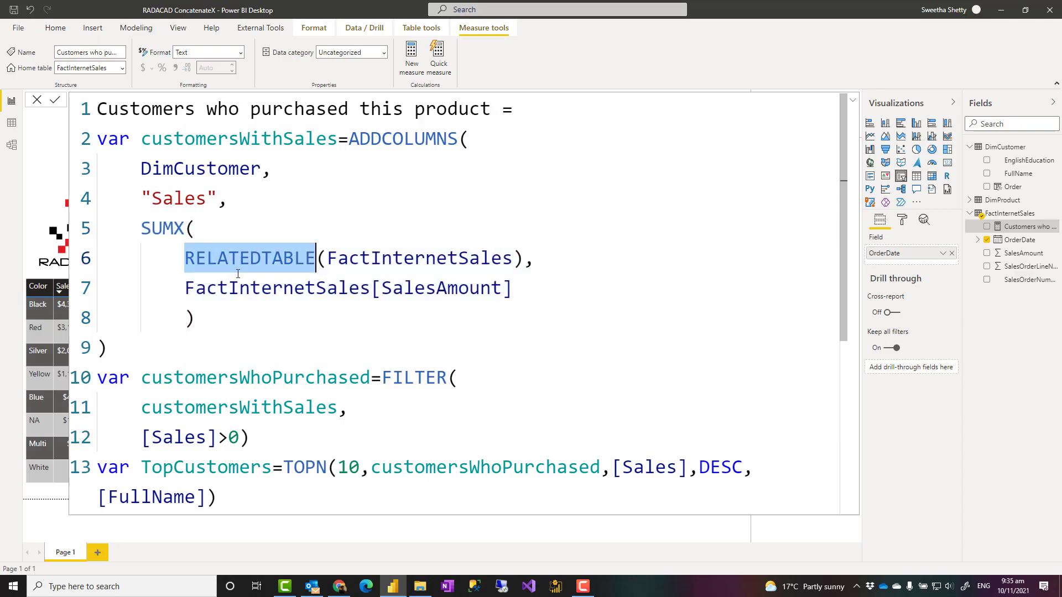
drag(128, 346, 95, 145)
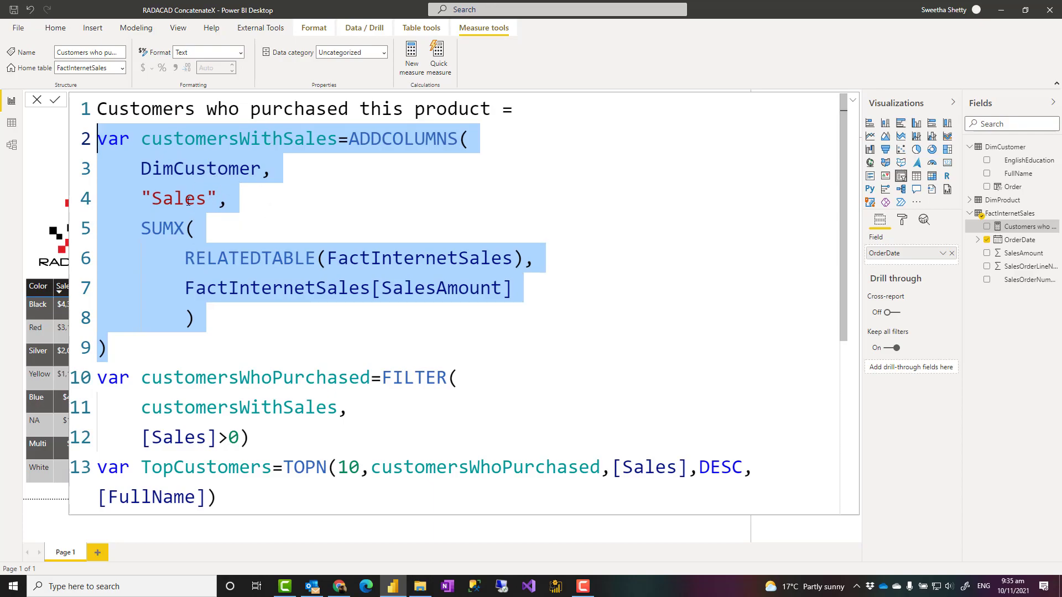
Step: Examine the customersWhoPurchased variable, its FILTER function on customersWithSales and the [Sales]>0 condition
scroll(159, 279, down, 4)
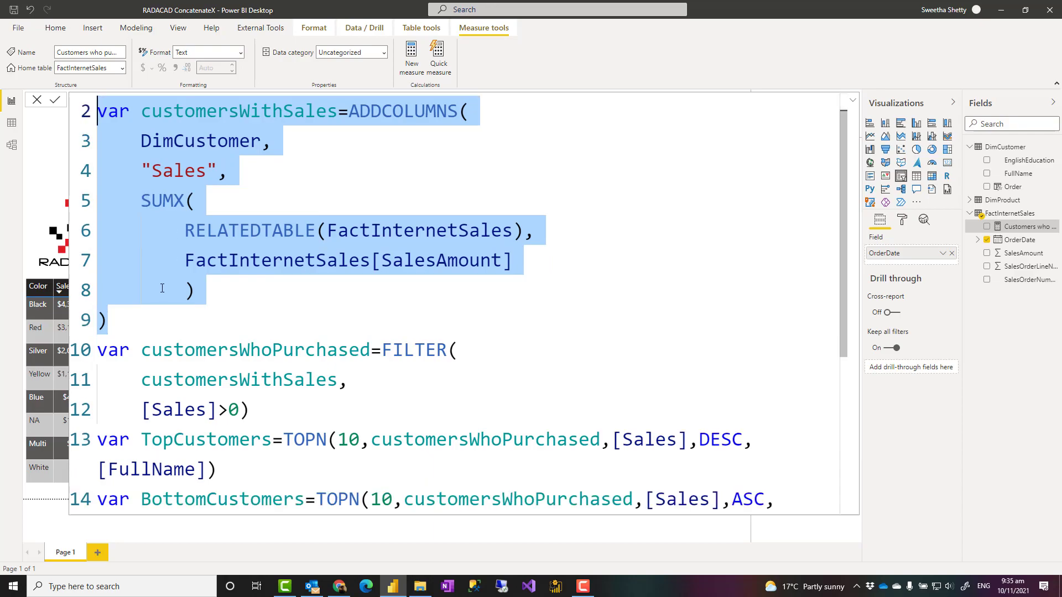
drag(259, 332, 98, 267)
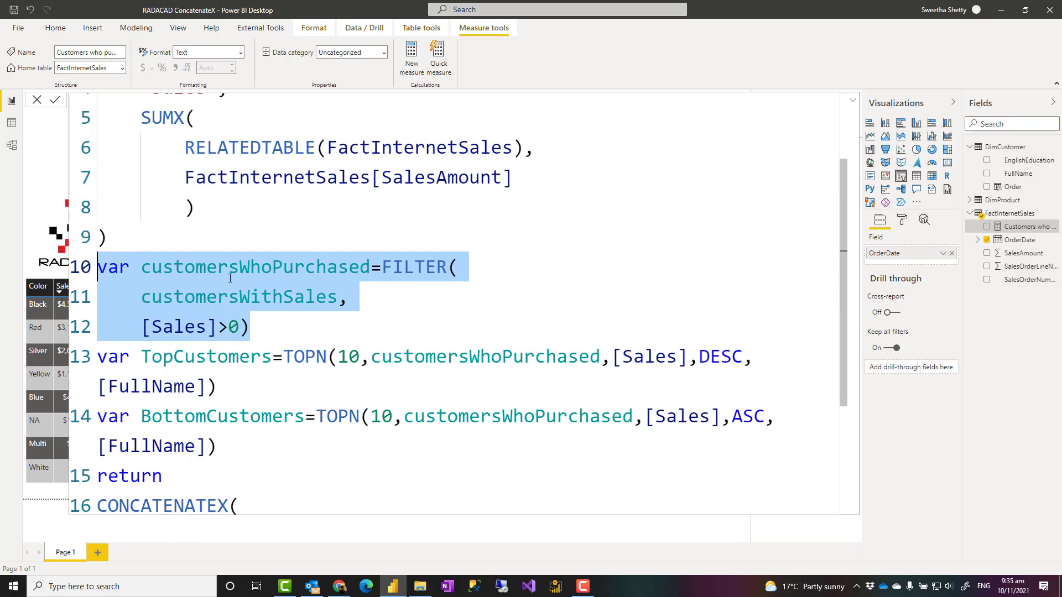
scroll(303, 189, up, 3)
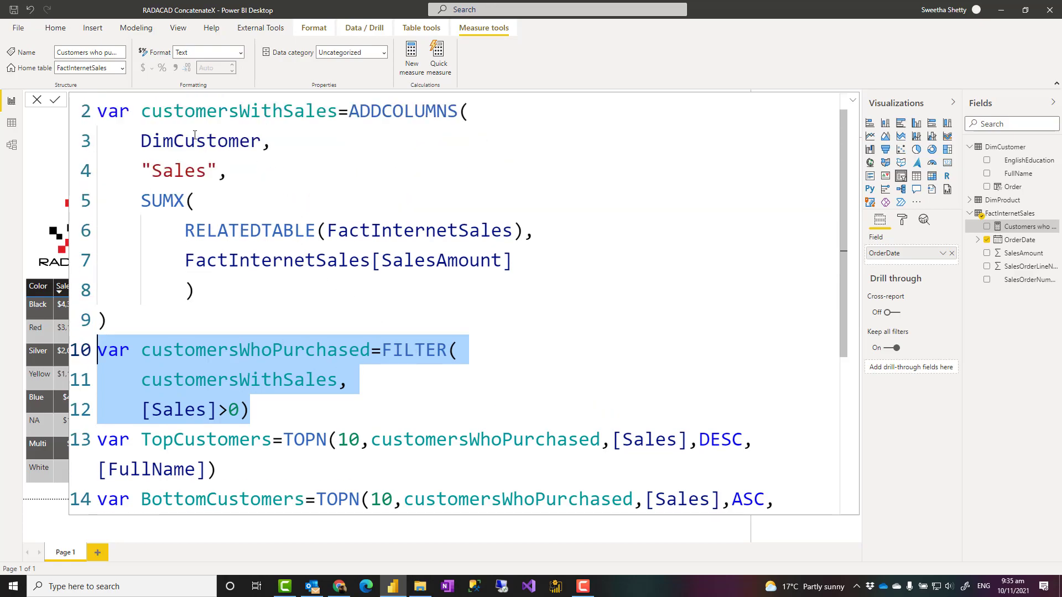
scroll(277, 330, down, 1)
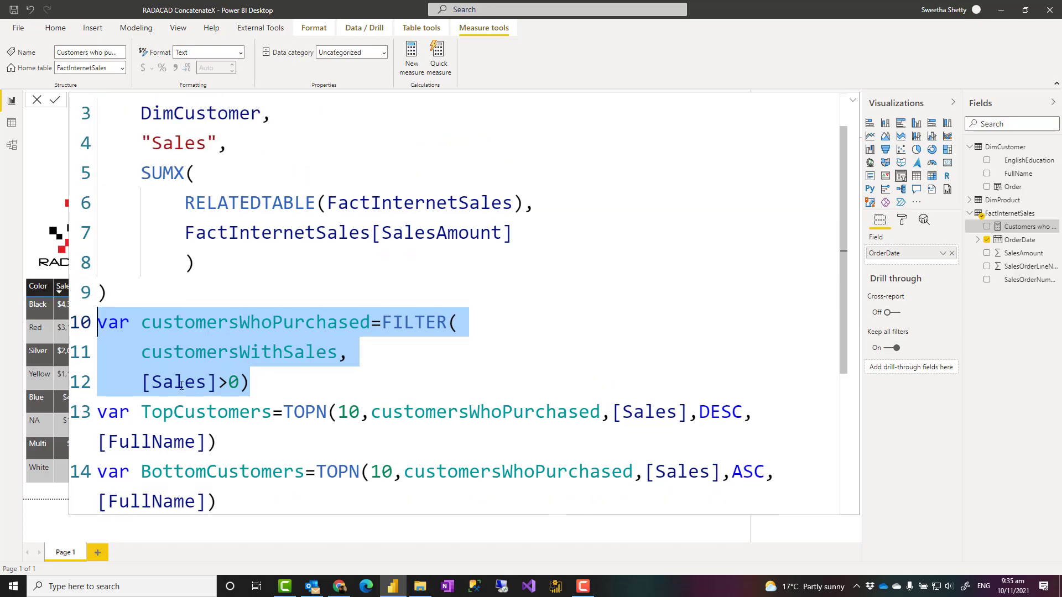
click(142, 381)
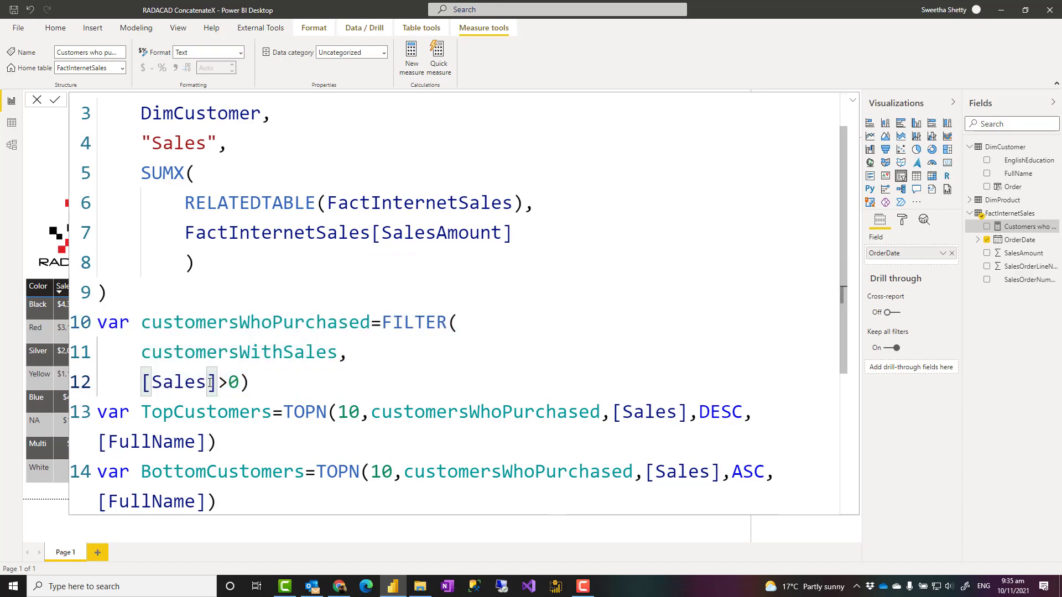
shift+click(240, 382)
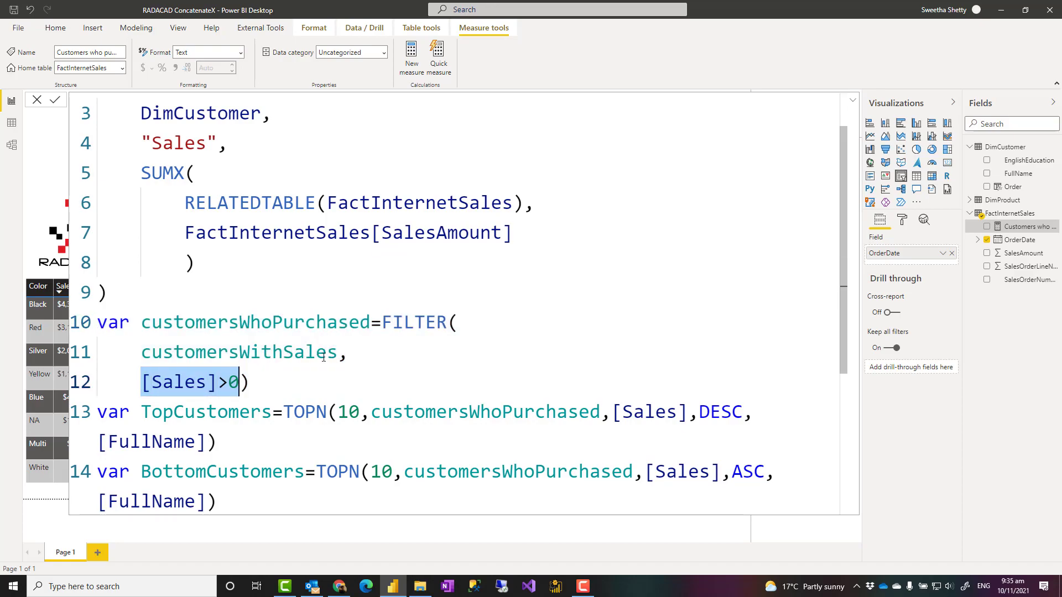
click(261, 383)
scroll(261, 382, down, 4)
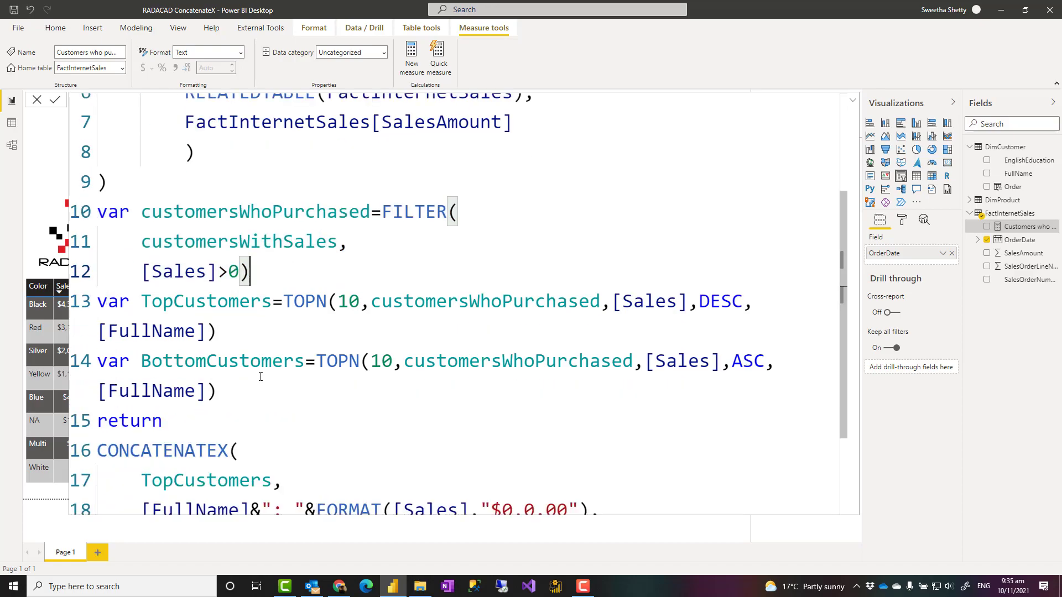
double_click(414, 216)
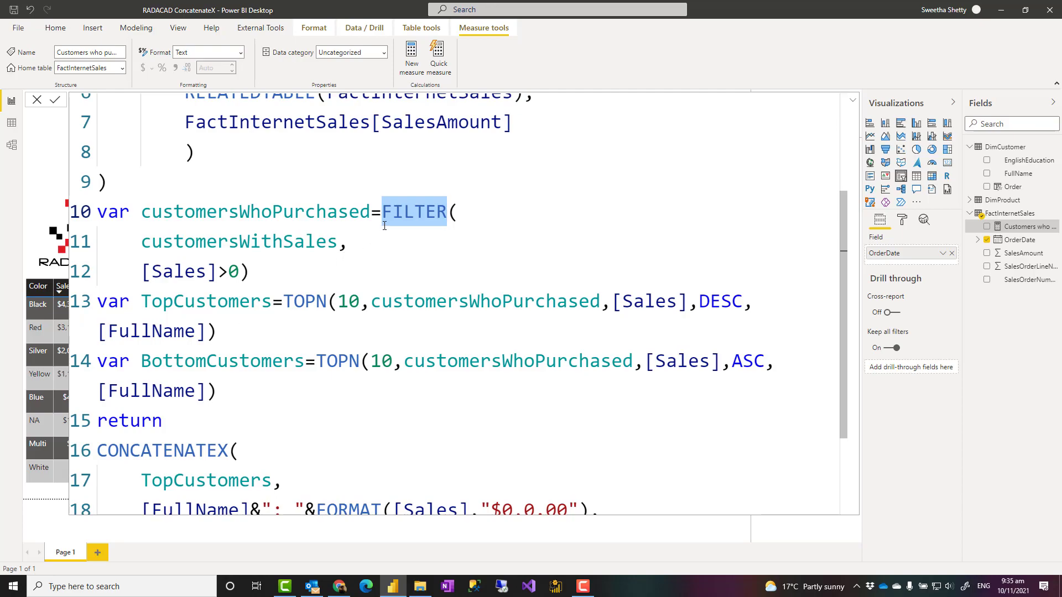
Step: Examine the TopCustomers variable's TOPN arguments: the count of 10, customersWhoPurchased, [Sales], DESC and the [FullName] tie-breaker
click(246, 331)
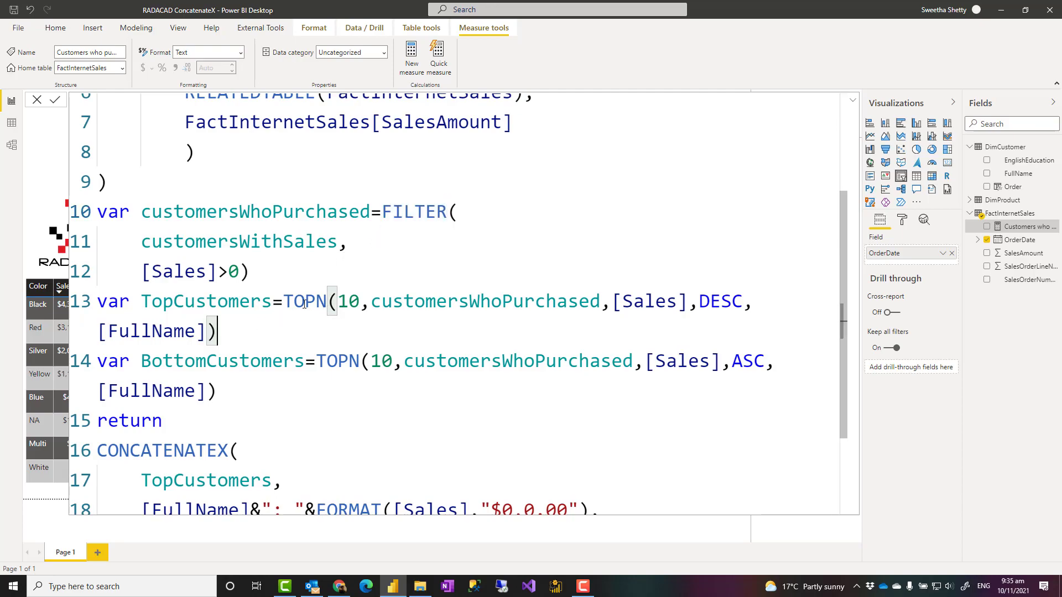
shift+click(284, 302)
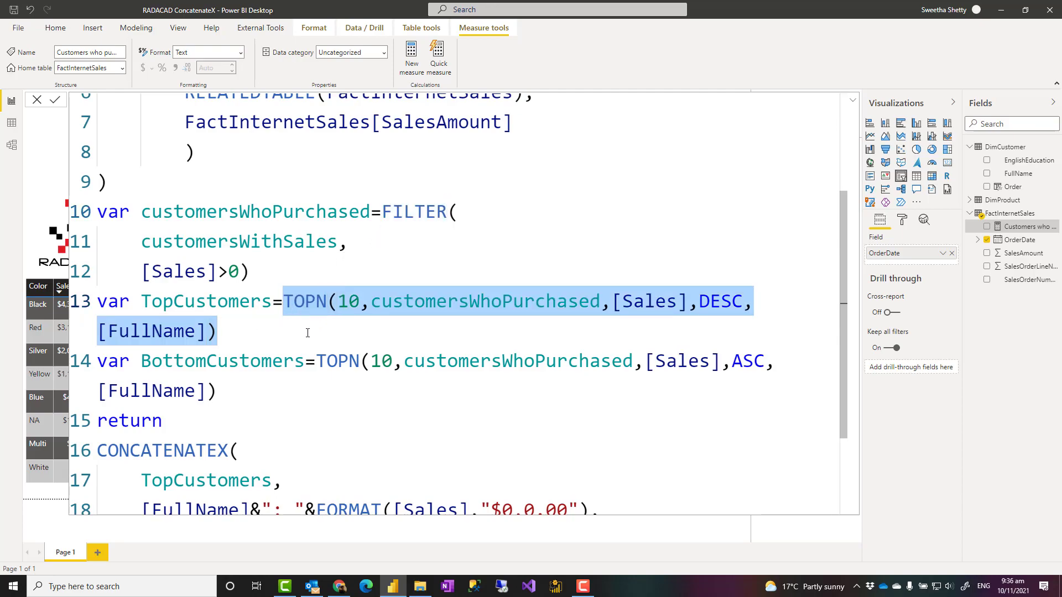
click(308, 333)
double_click(305, 301)
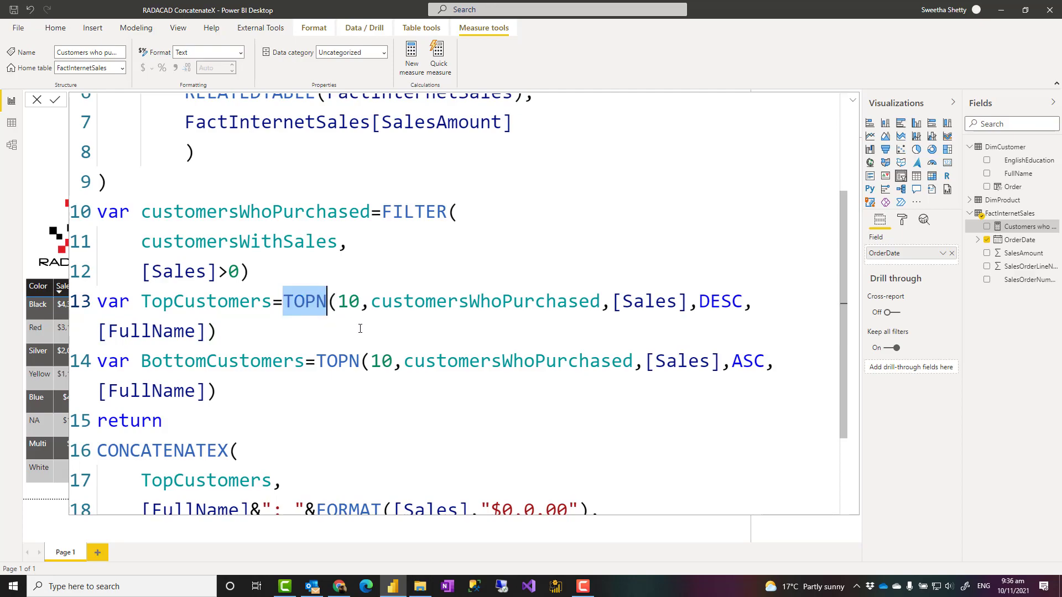
double_click(348, 301)
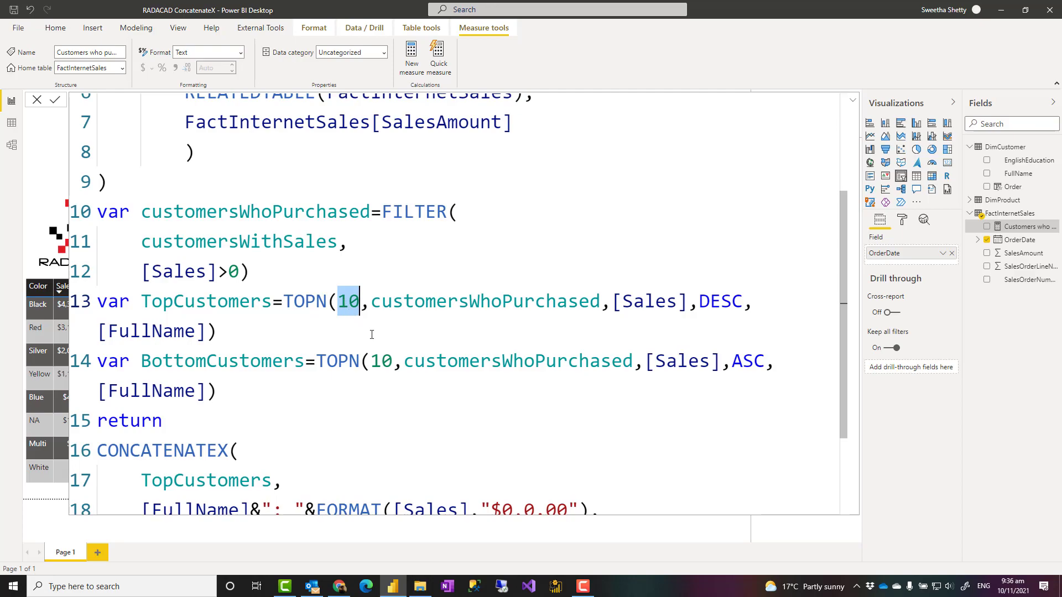
double_click(452, 302)
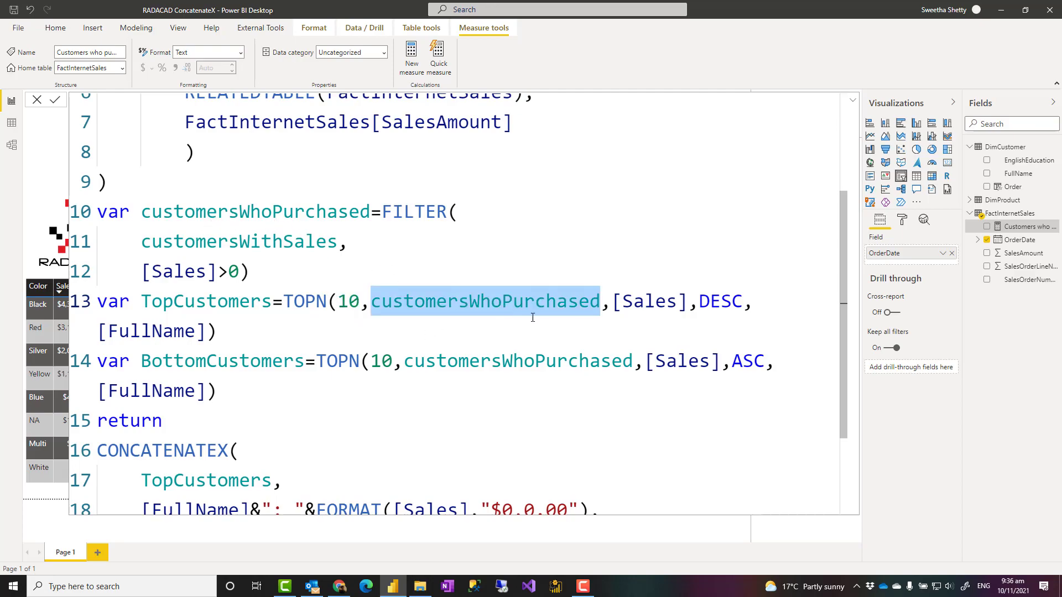
double_click(648, 305)
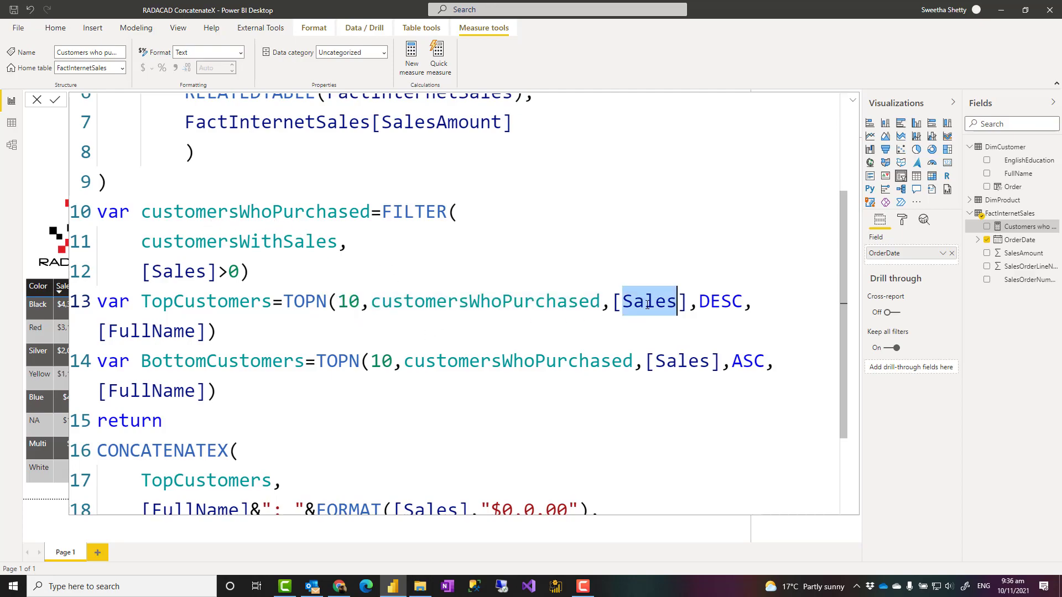
double_click(715, 303)
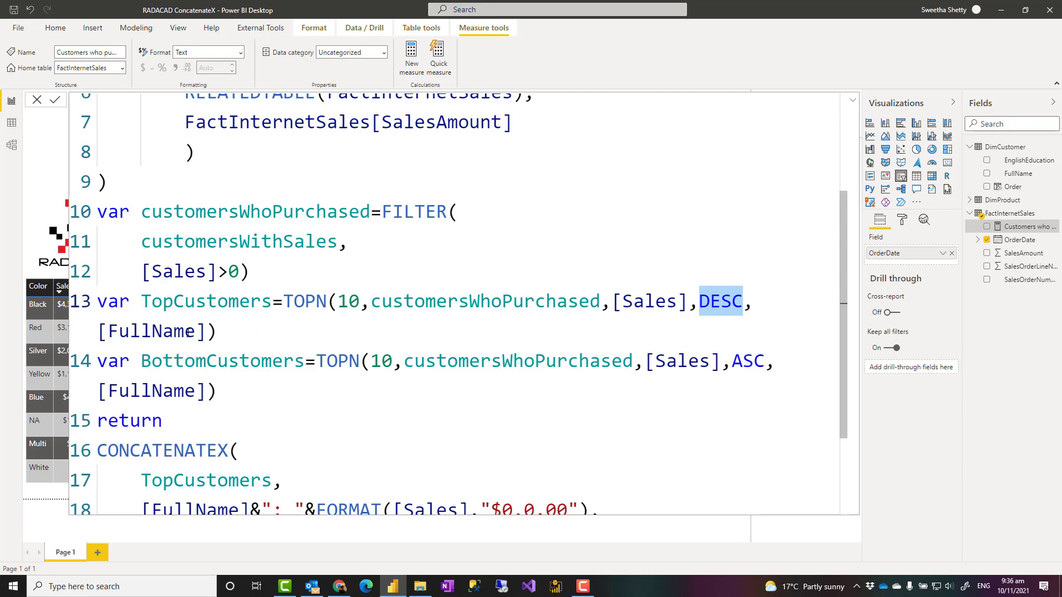
double_click(146, 330)
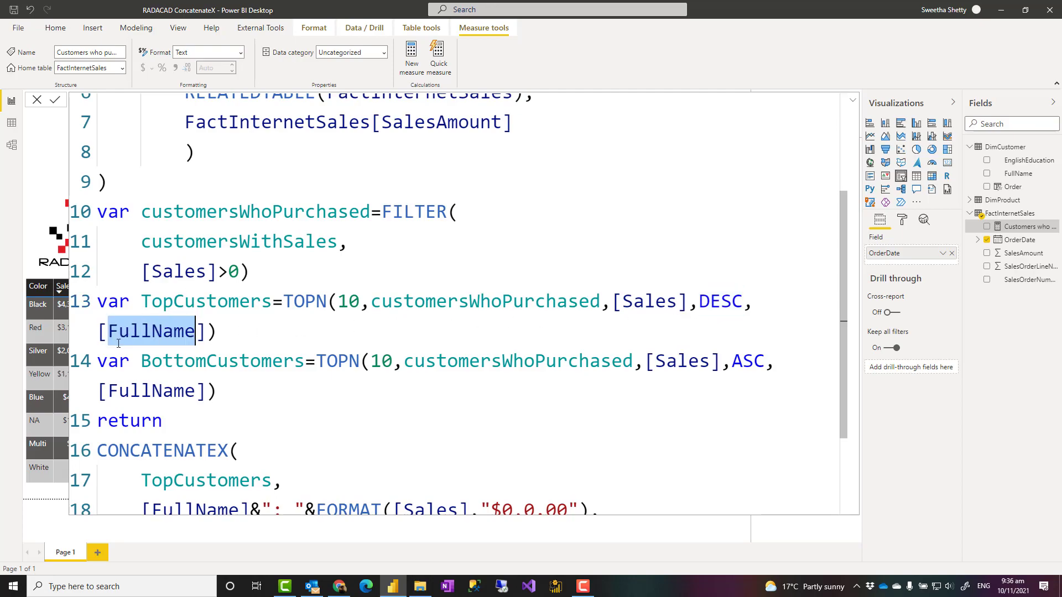
click(233, 331)
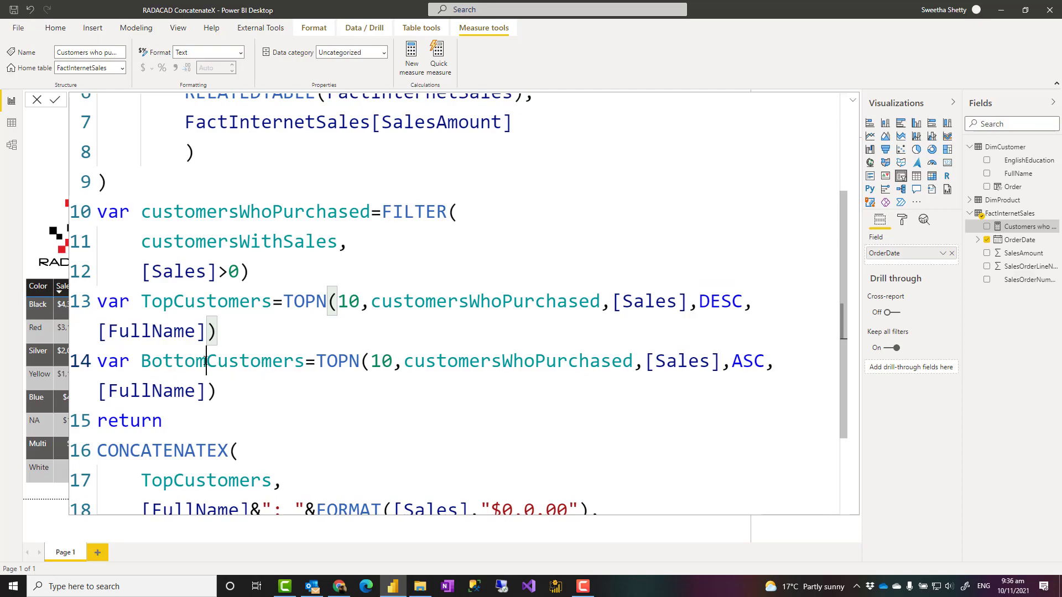
Step: Compare the BottomCustomers variable's ASC order with the DESC order used in TopCustomers
double_click(297, 365)
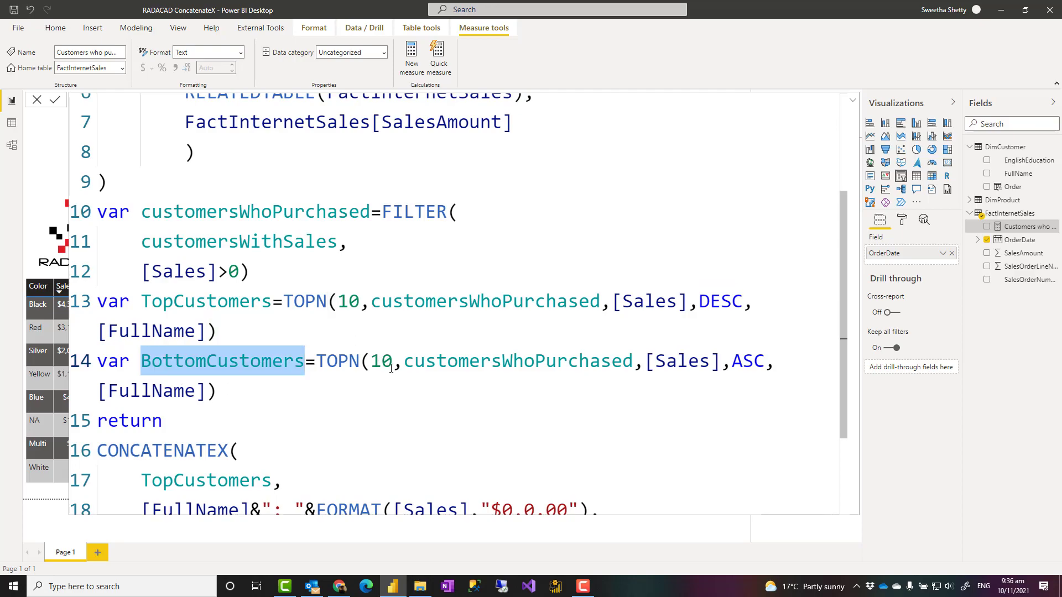
double_click(716, 302)
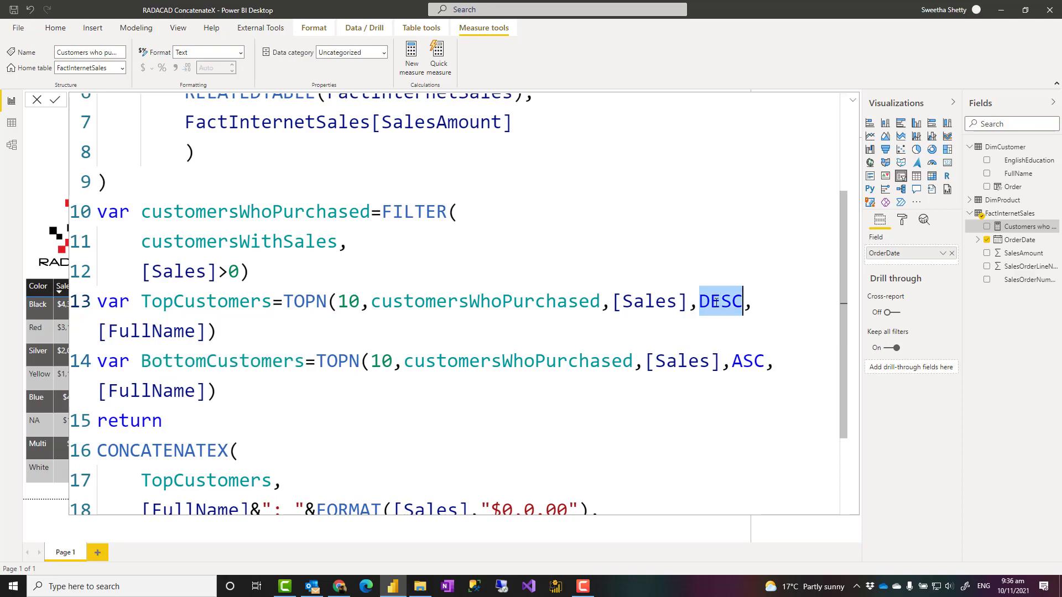
double_click(748, 360)
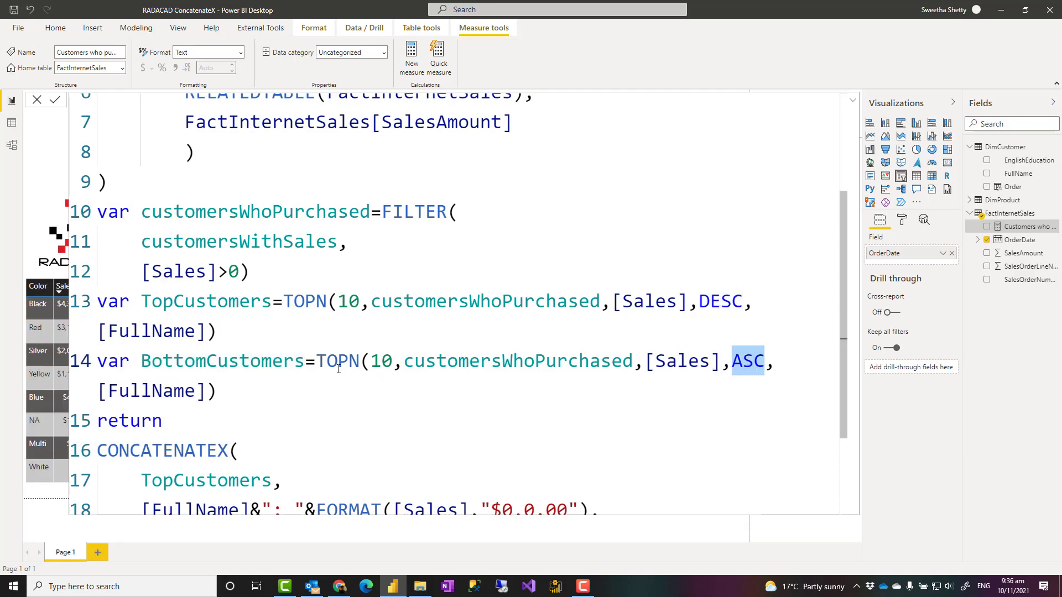
click(227, 388)
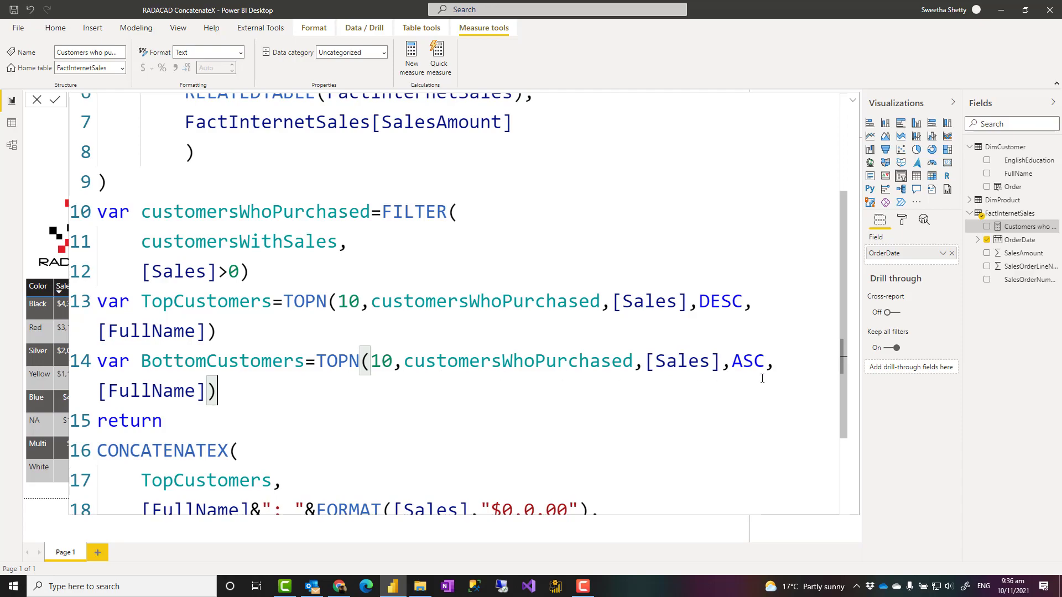
scroll(339, 362, down, 2)
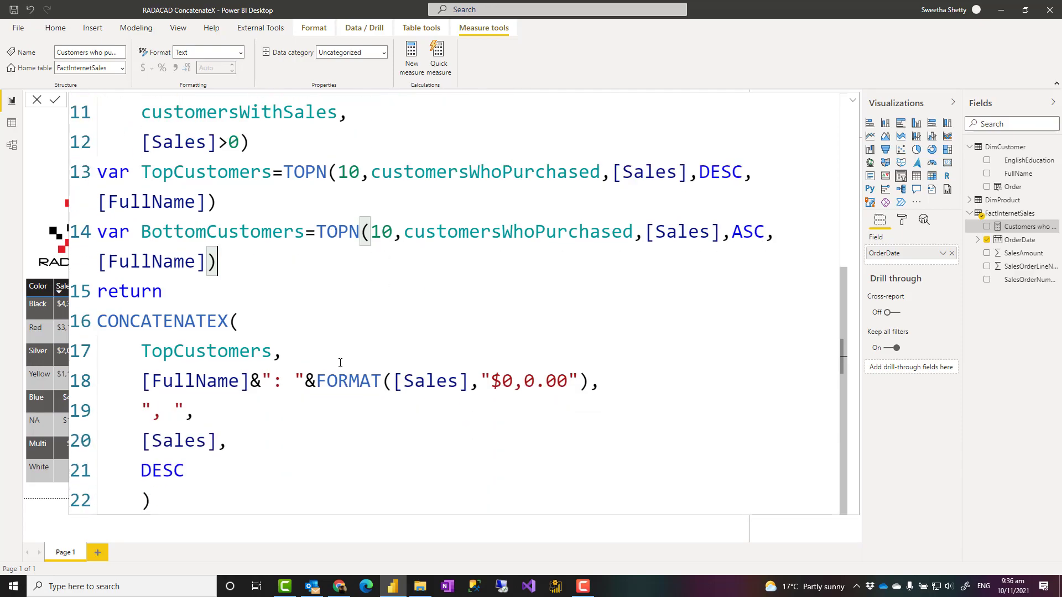
Step: Examine the returned CONCATENATEX expression's TopCustomers table and its row text combining [FullName] with [Sales] formatted as "$0,0.00"
drag(171, 501, 121, 334)
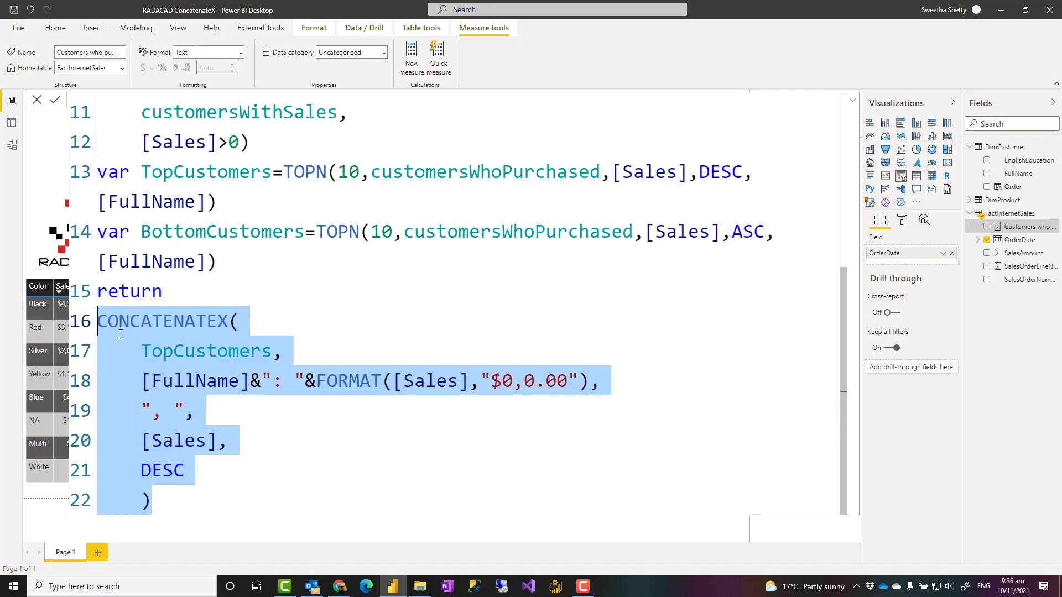
click(260, 326)
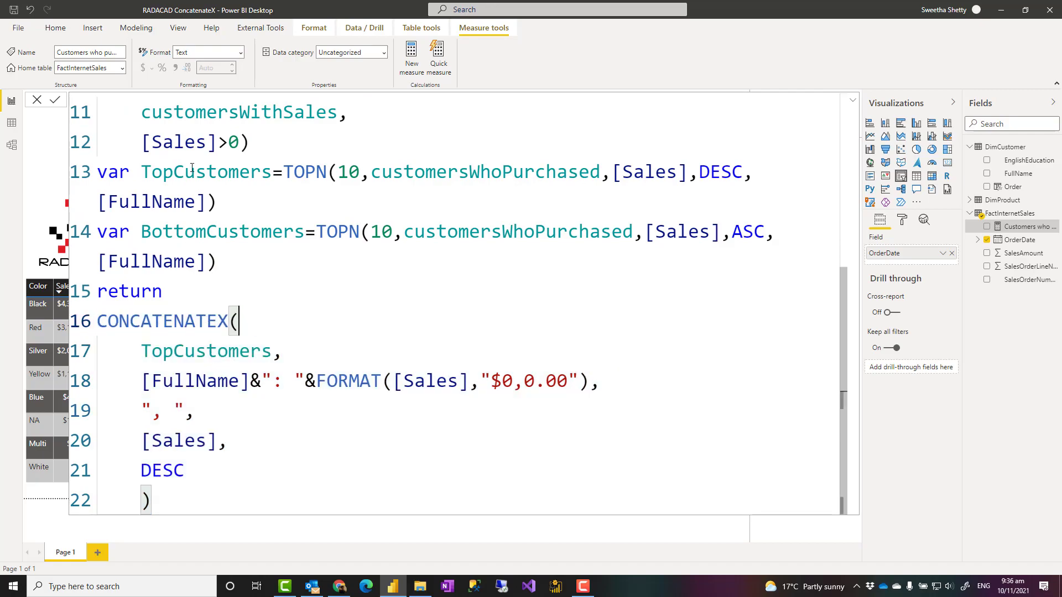
double_click(218, 356)
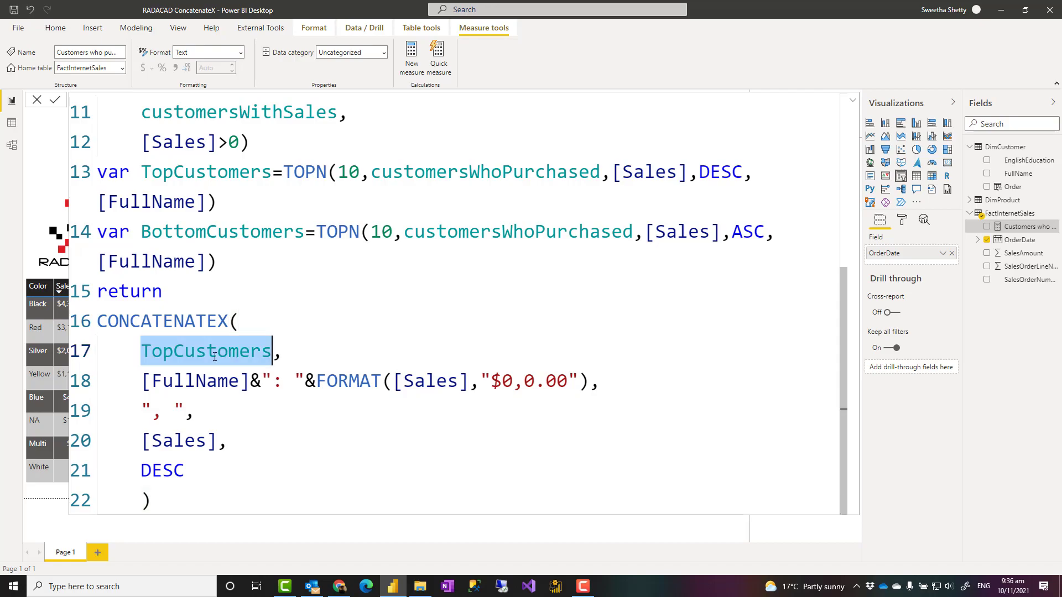
click(230, 396)
double_click(194, 381)
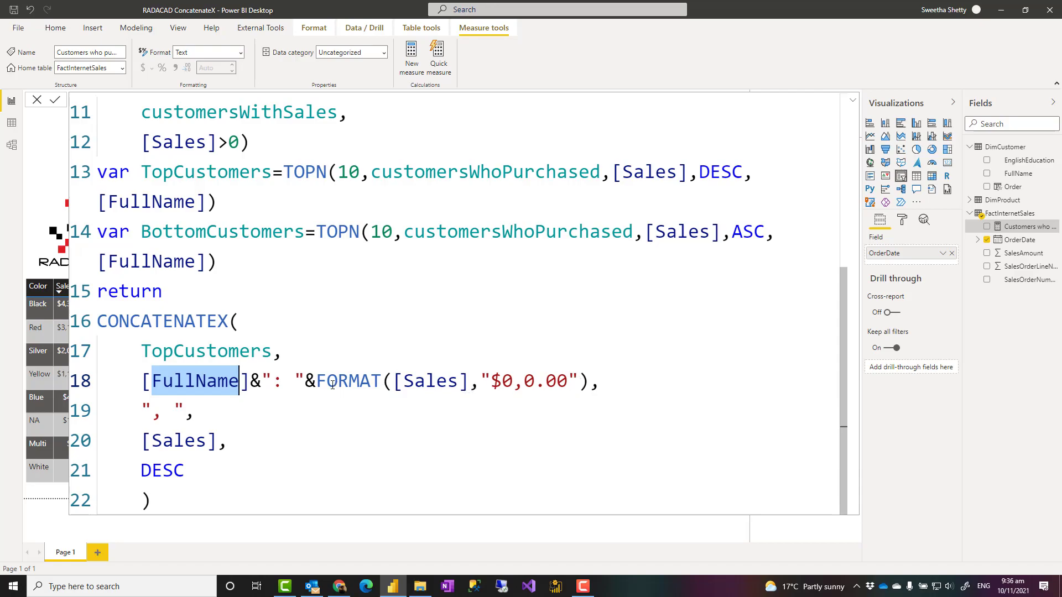
drag(319, 382, 592, 381)
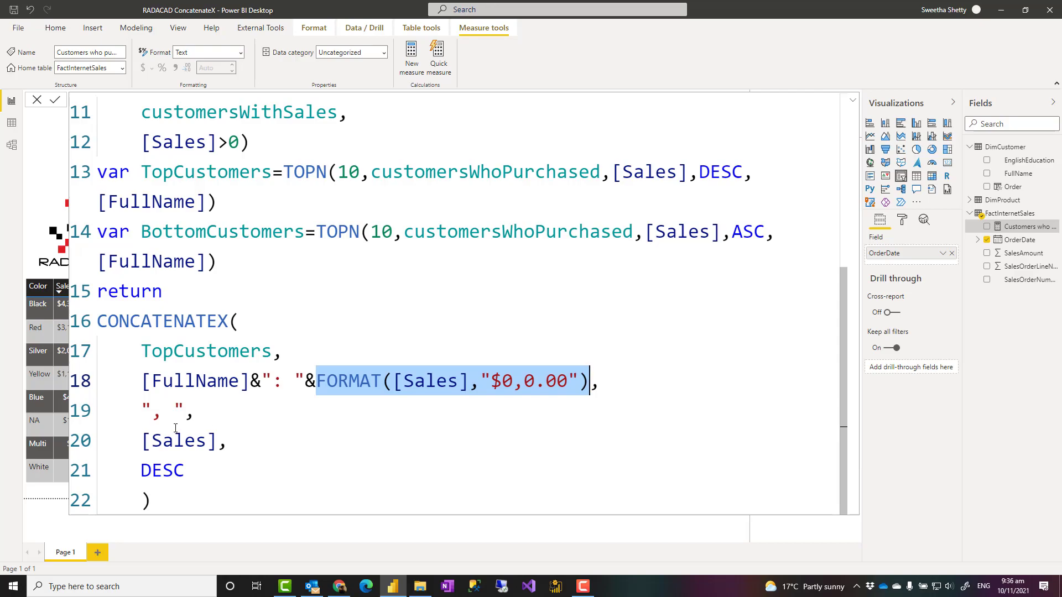
Step: Examine the remaining CONCATENATEX arguments: the ", " delimiter, the [Sales] ordering expression and the DESC order
drag(141, 411, 184, 410)
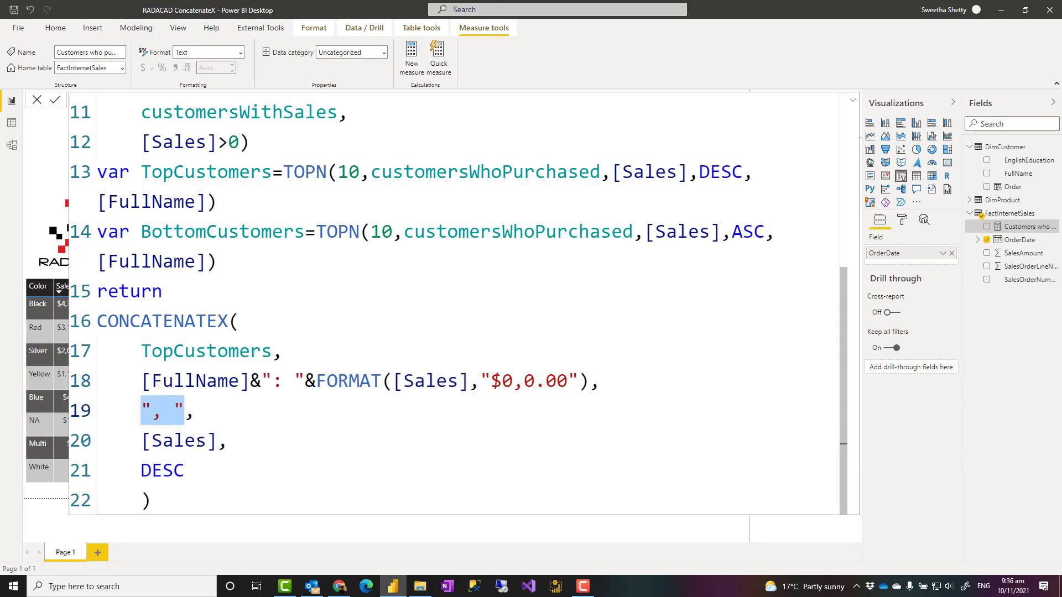
double_click(191, 443)
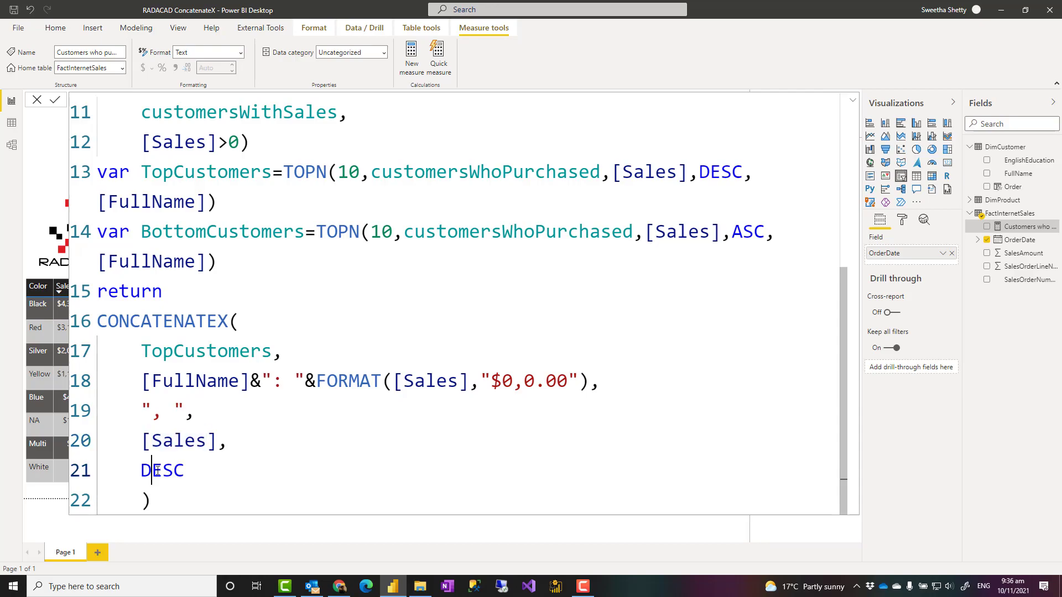
double_click(157, 471)
click(172, 499)
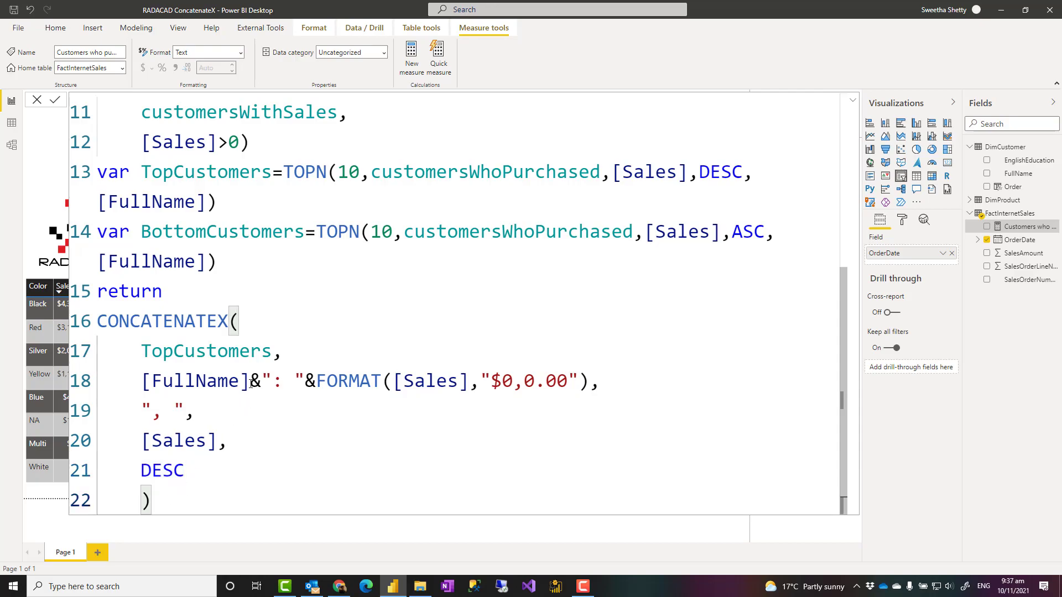
Step: Collapse the measure's formula and narrow the OrderDate slicer to the range 11/09/2006 to 20/07/2007
scroll(257, 355, down, 4)
scroll(256, 355, down, 2)
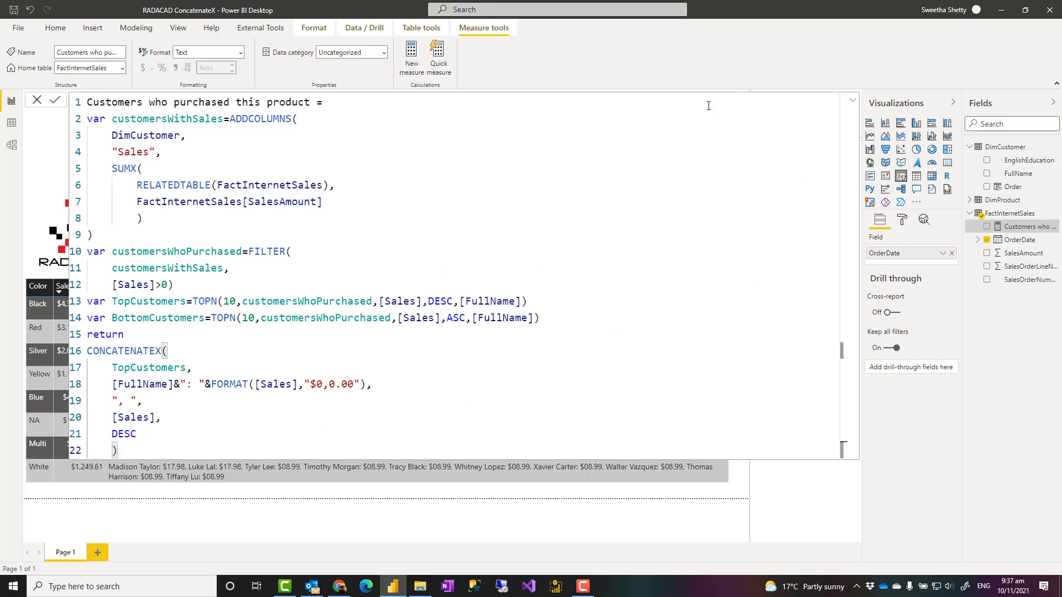
click(852, 100)
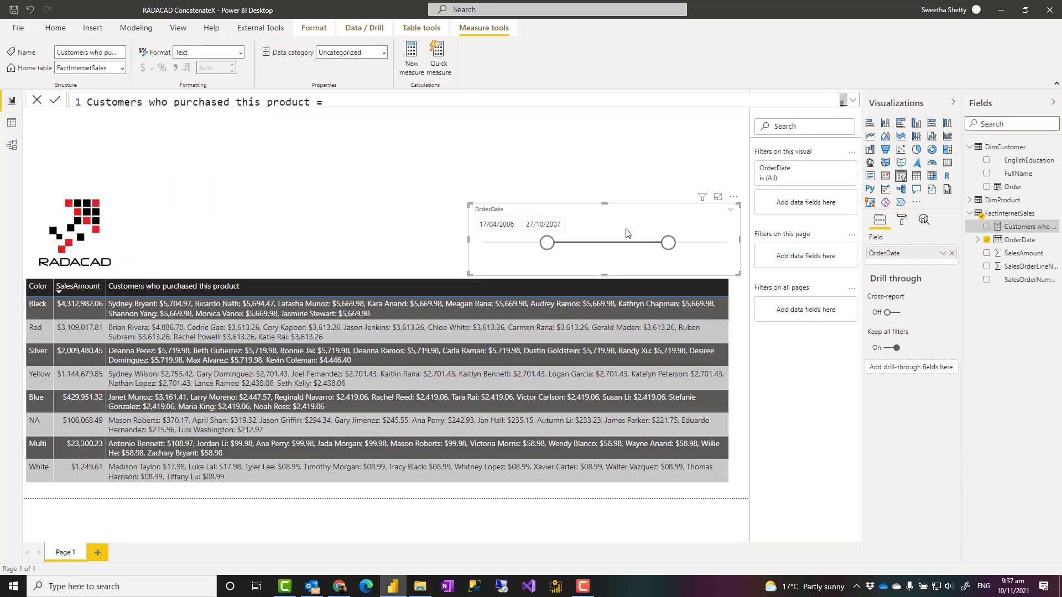
click(738, 362)
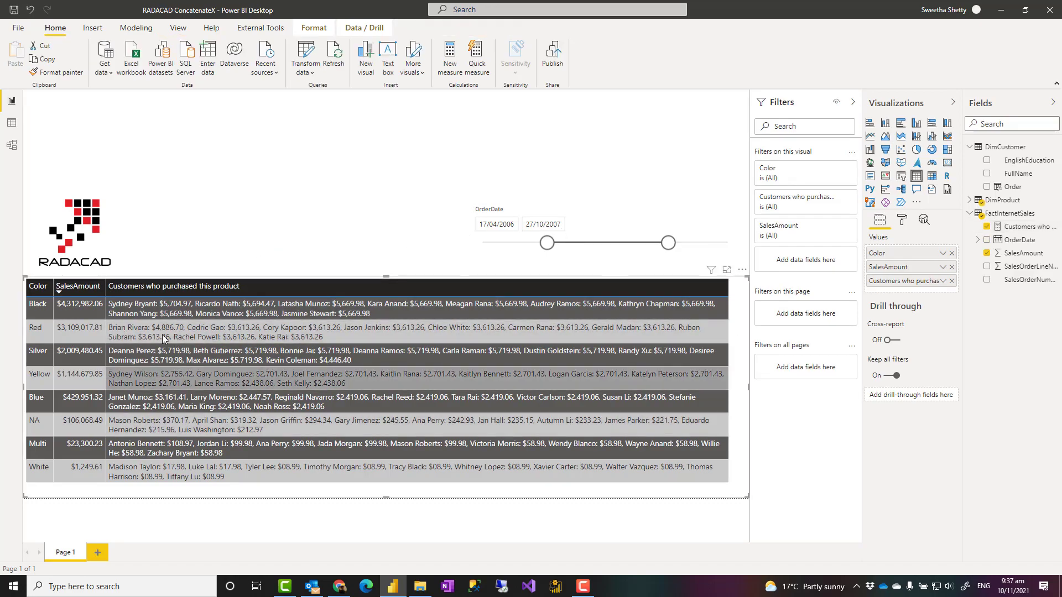
drag(547, 244, 579, 243)
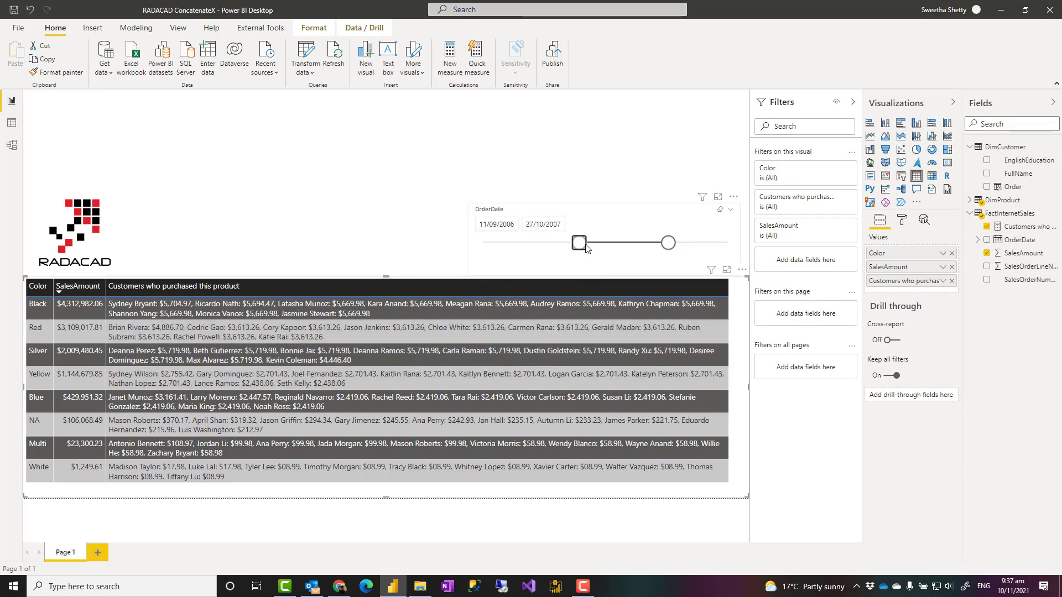
drag(669, 242, 647, 243)
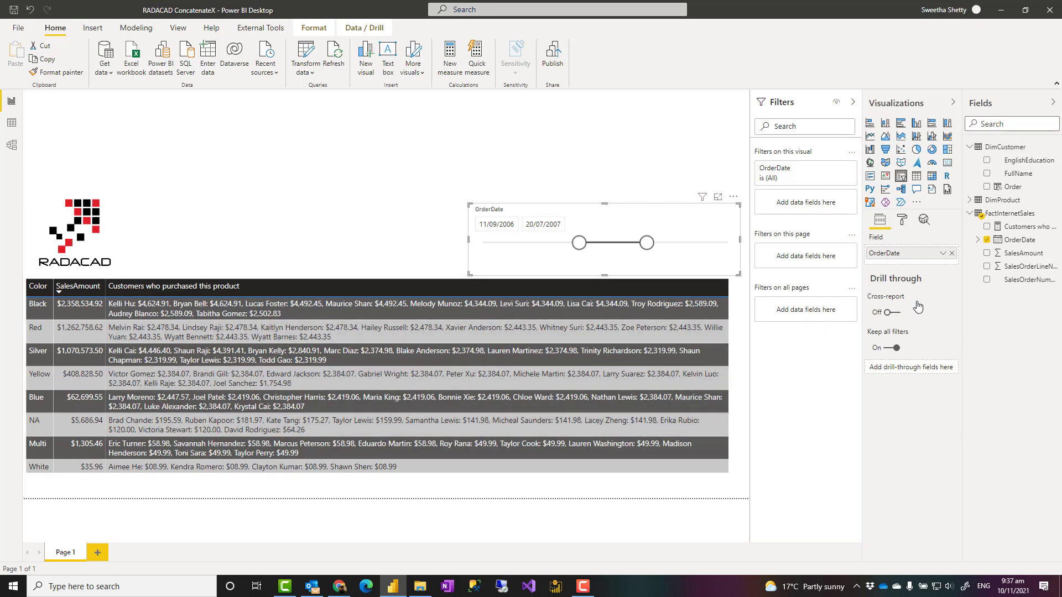
Step: Reopen the full formula of the "Customers who purchased this product" measure and review its customersWithSales variable definition
click(1025, 228)
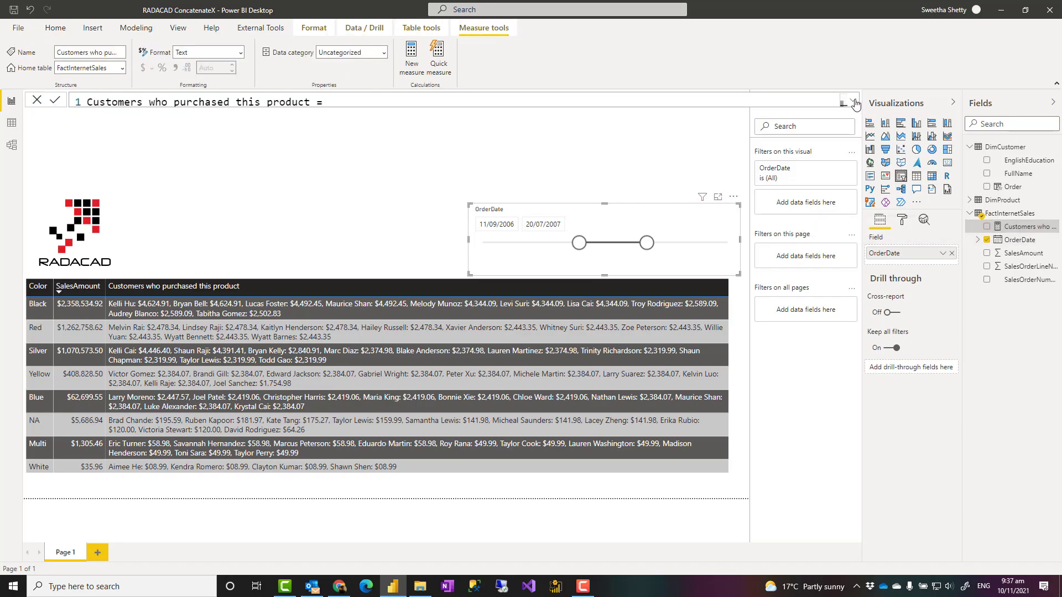
click(854, 104)
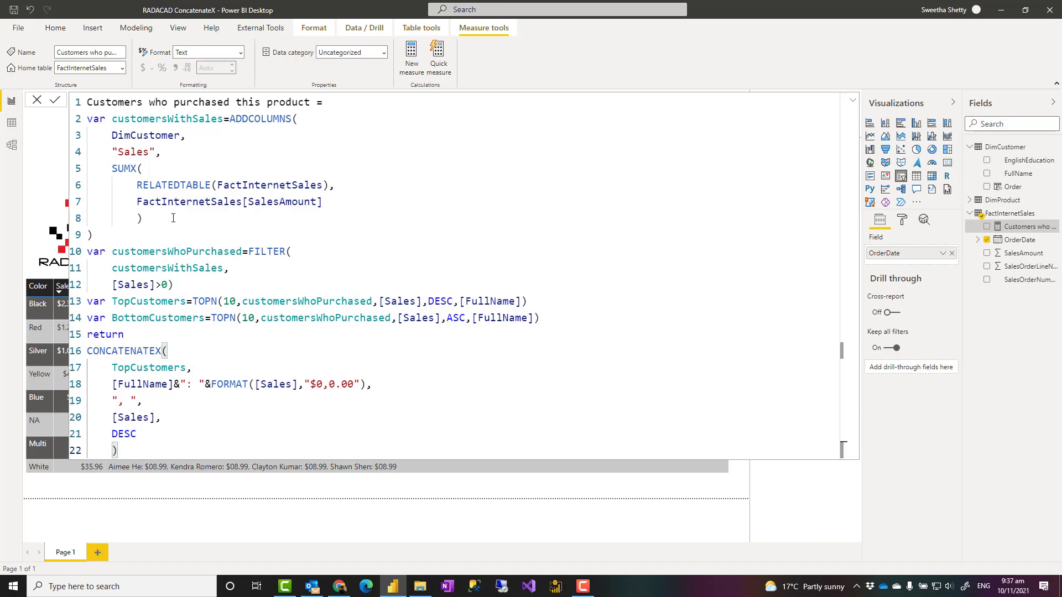
drag(119, 237, 87, 118)
double_click(146, 124)
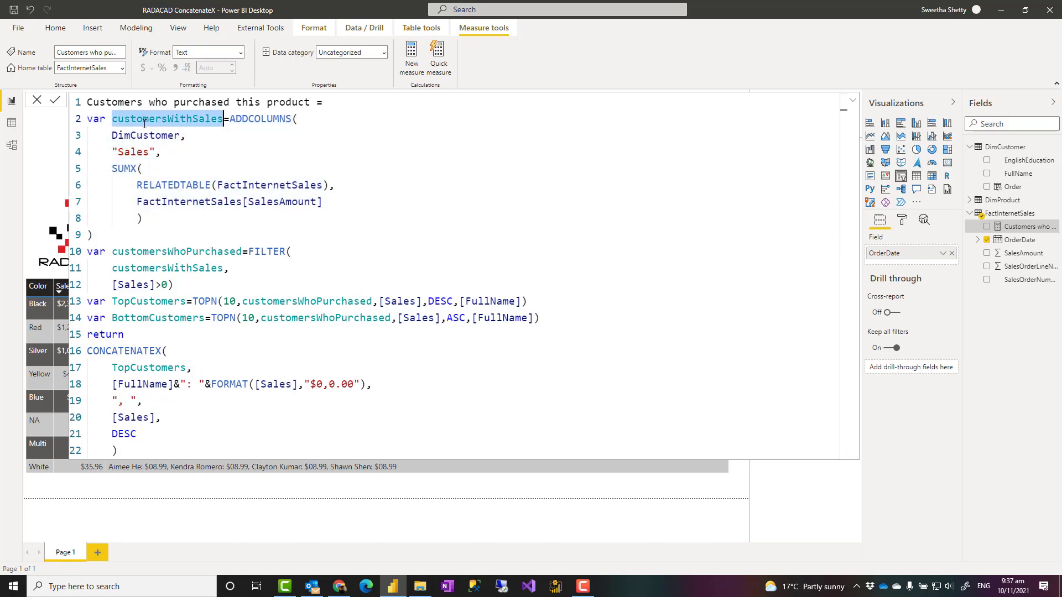
drag(100, 237, 75, 126)
click(133, 227)
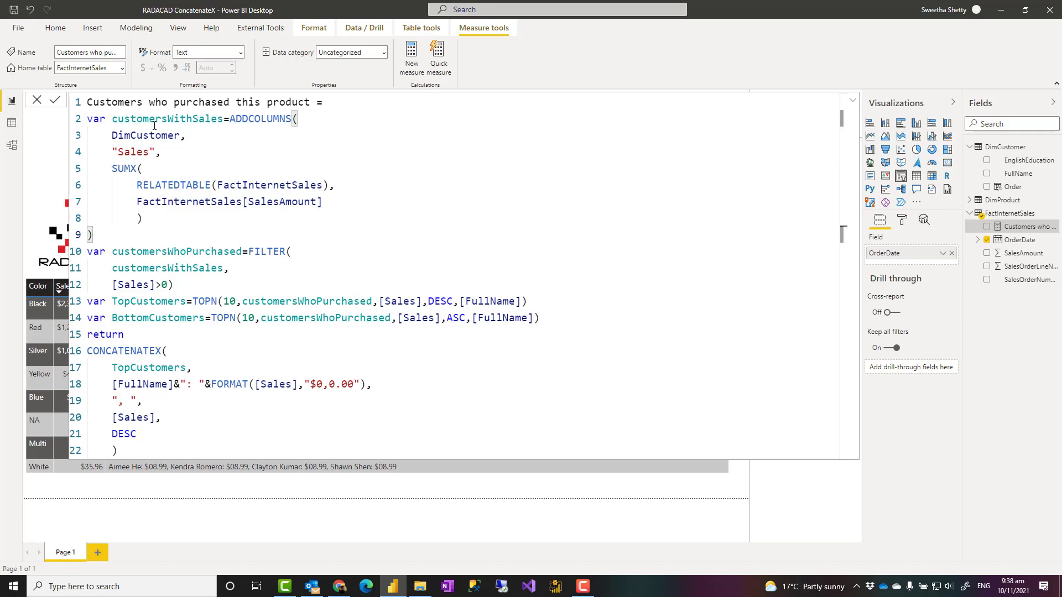